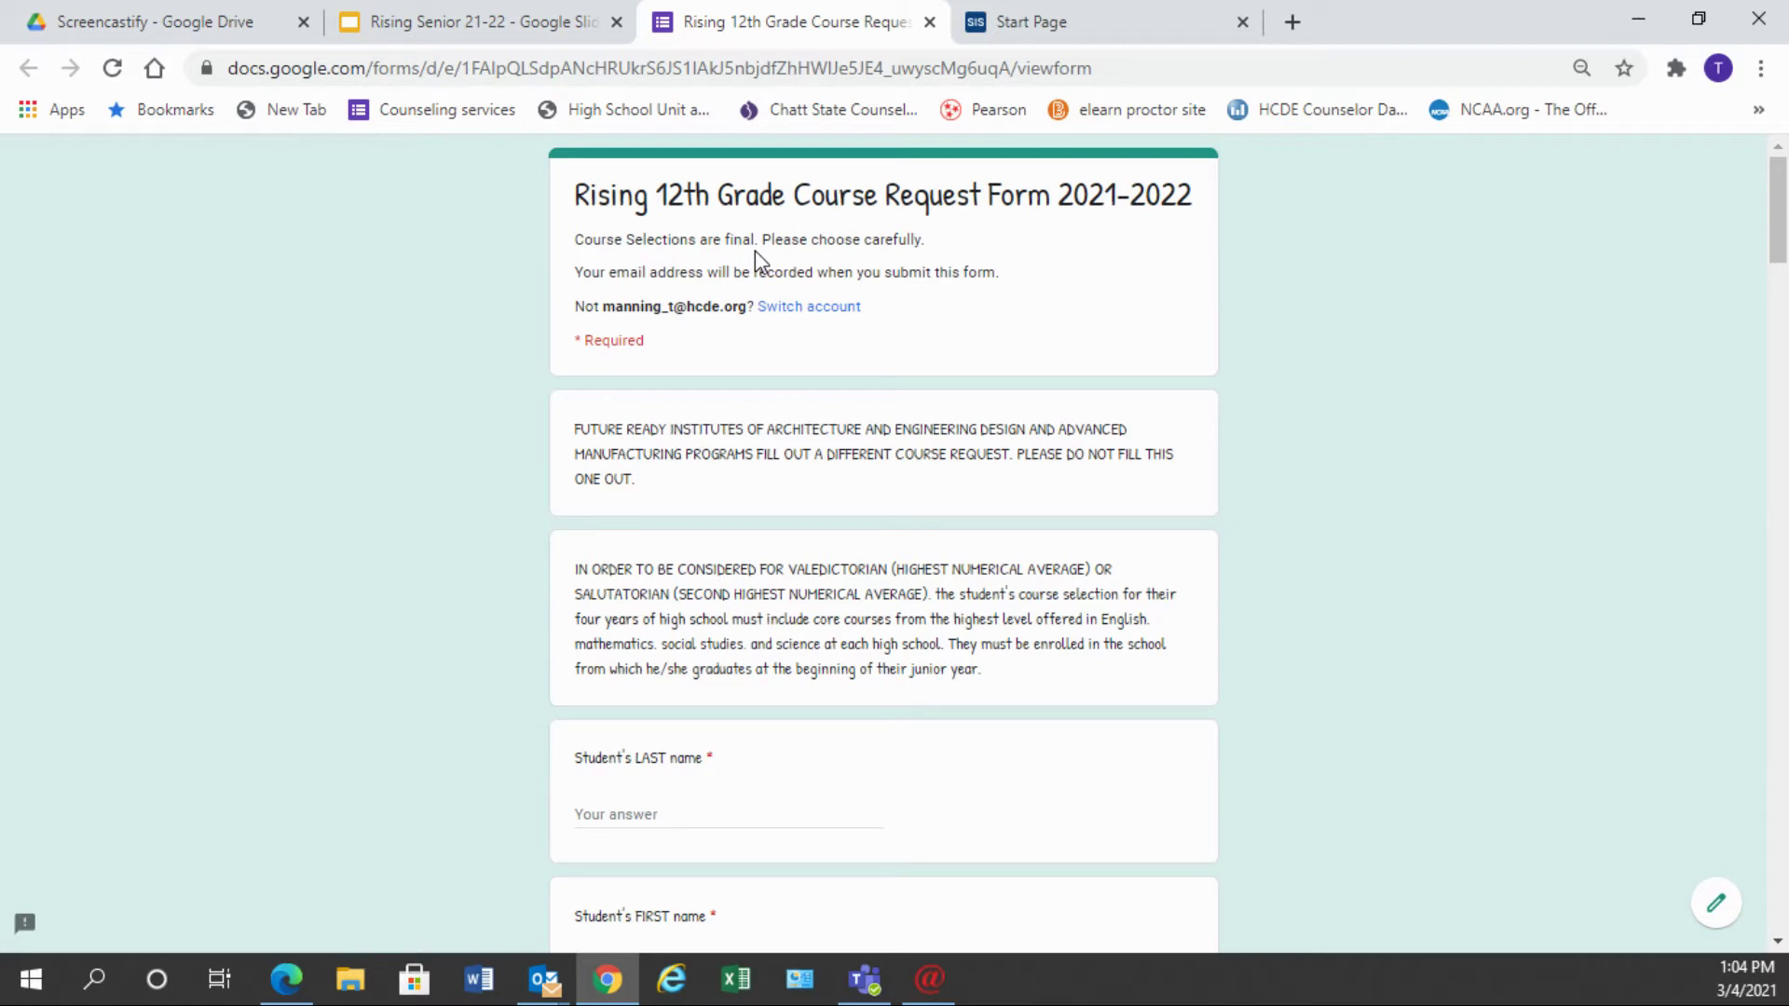
- Scroll down the Rising 12th Grade Course Request Form toward the student name and phone fields
scroll(751, 569, "down", 2)
- Enter the student's last name in the LAST name field and first name in the next field
scroll(751, 567, "down", 2)
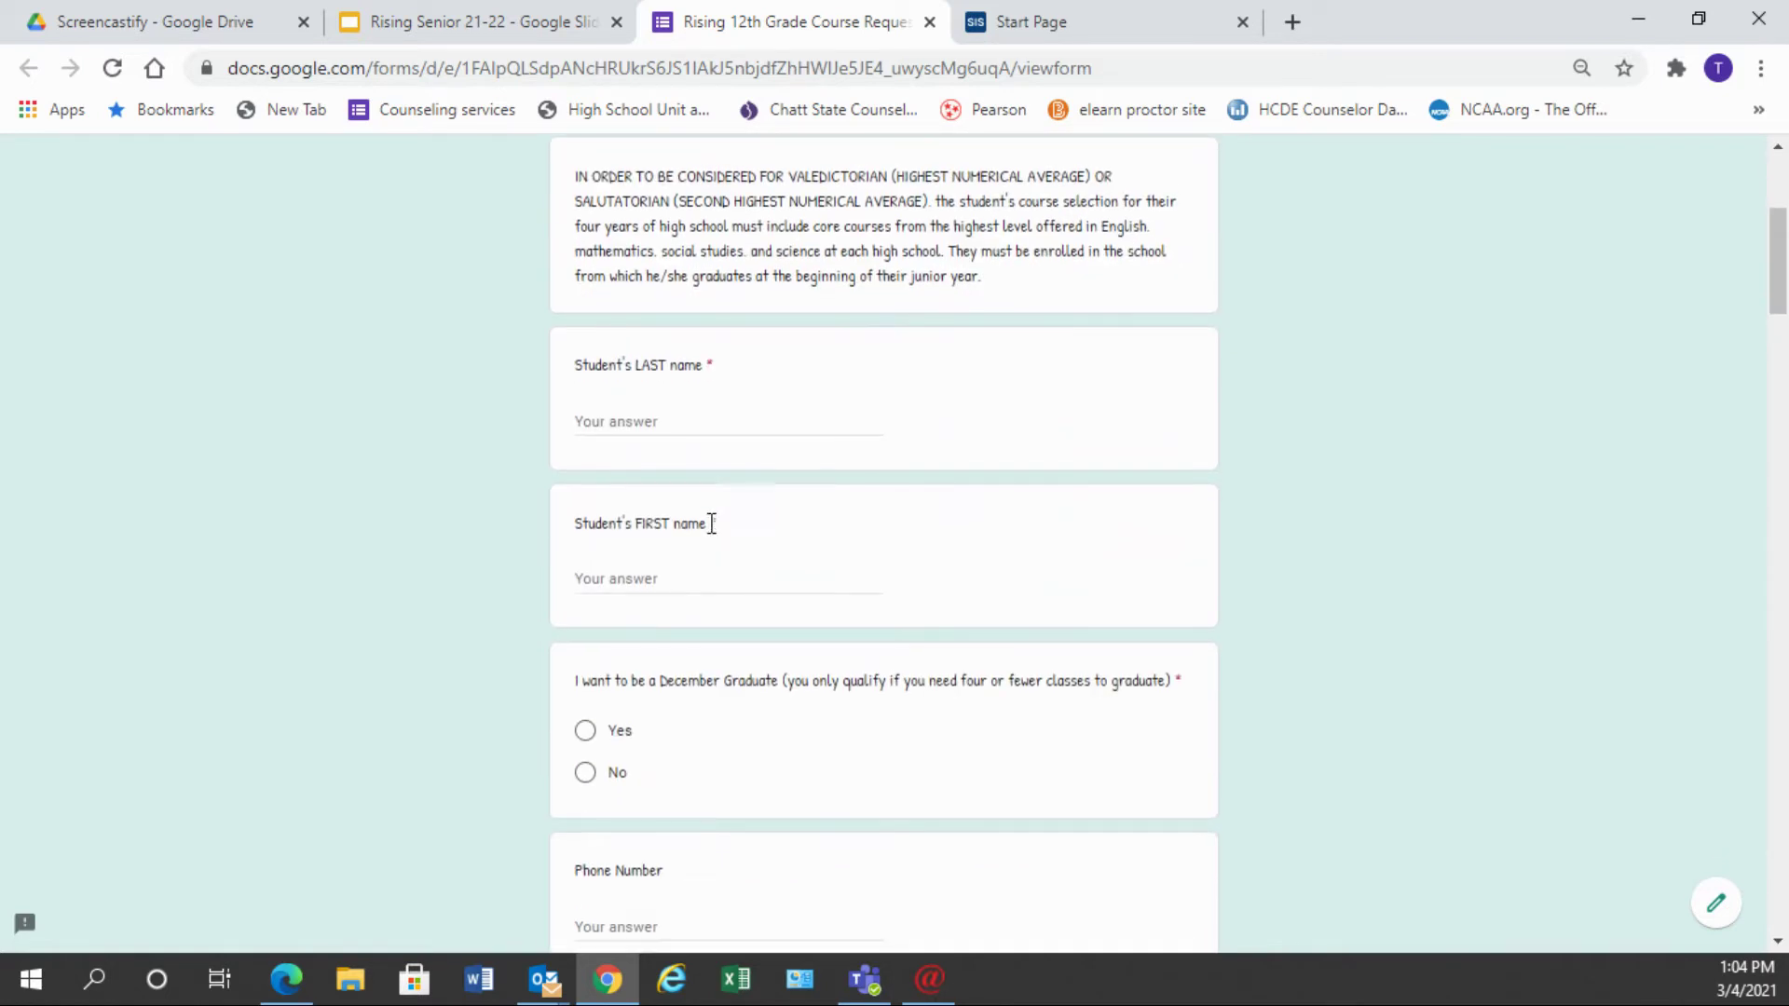
left_click(634, 418)
key("Tab")
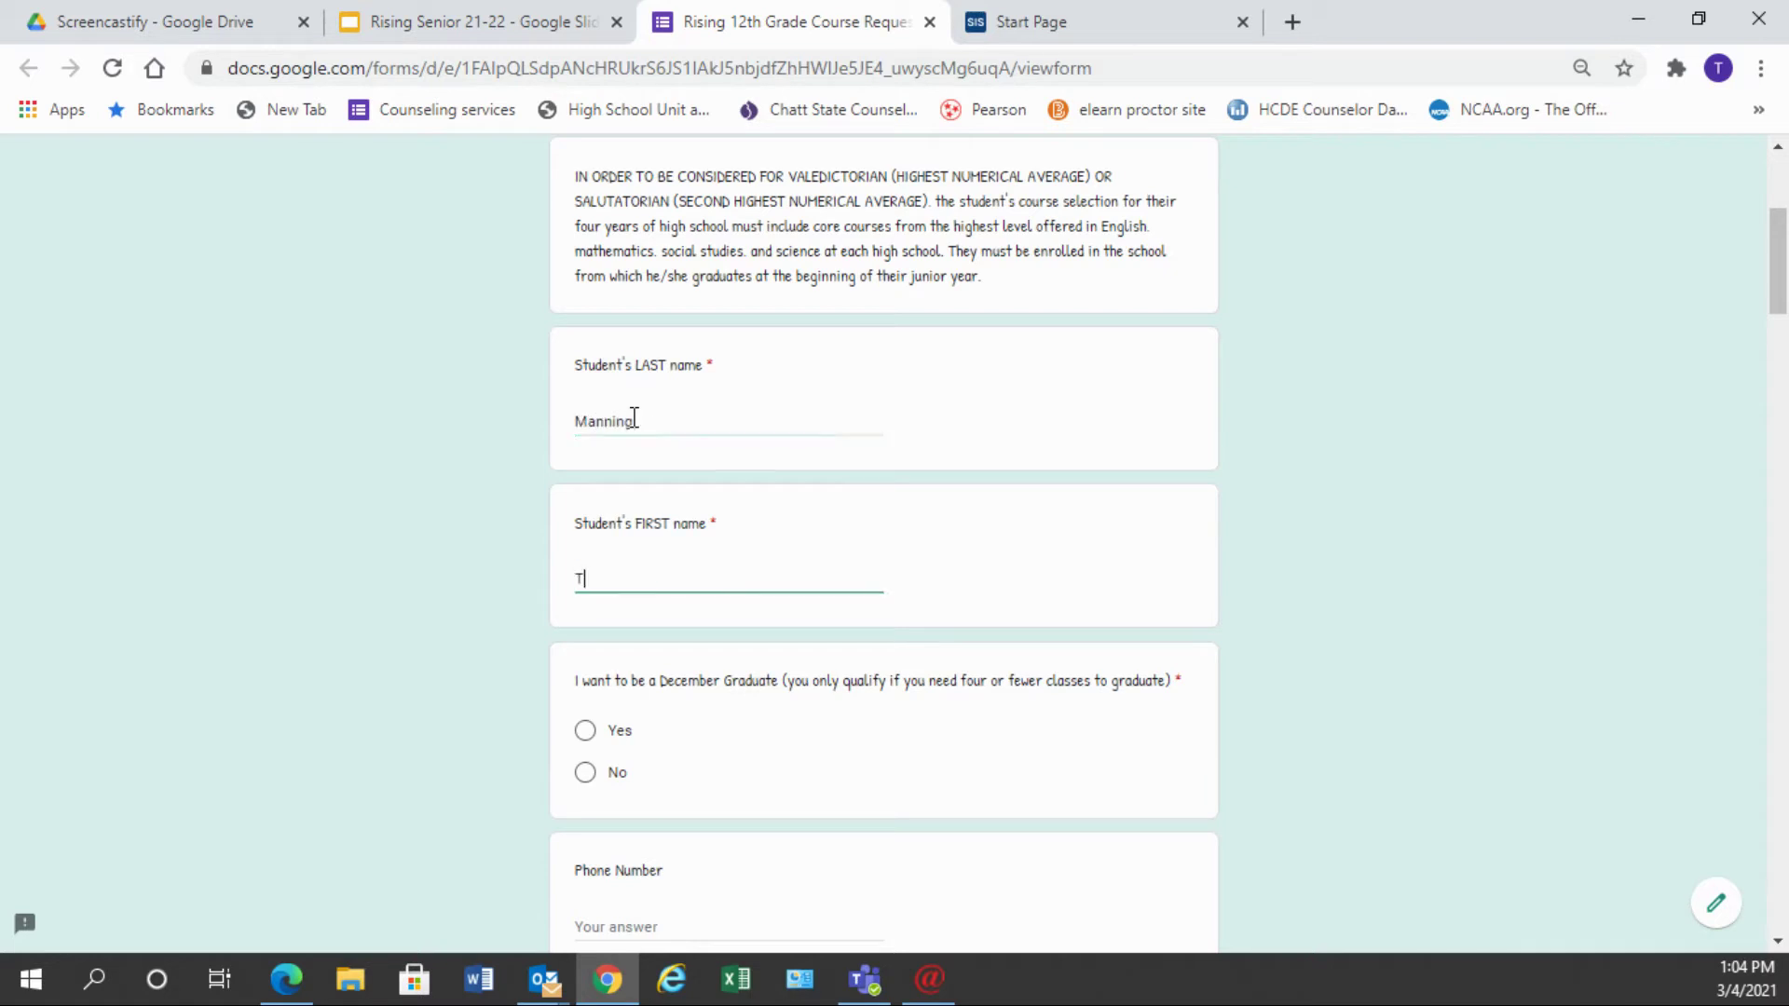
scroll(740, 678, "down", 3)
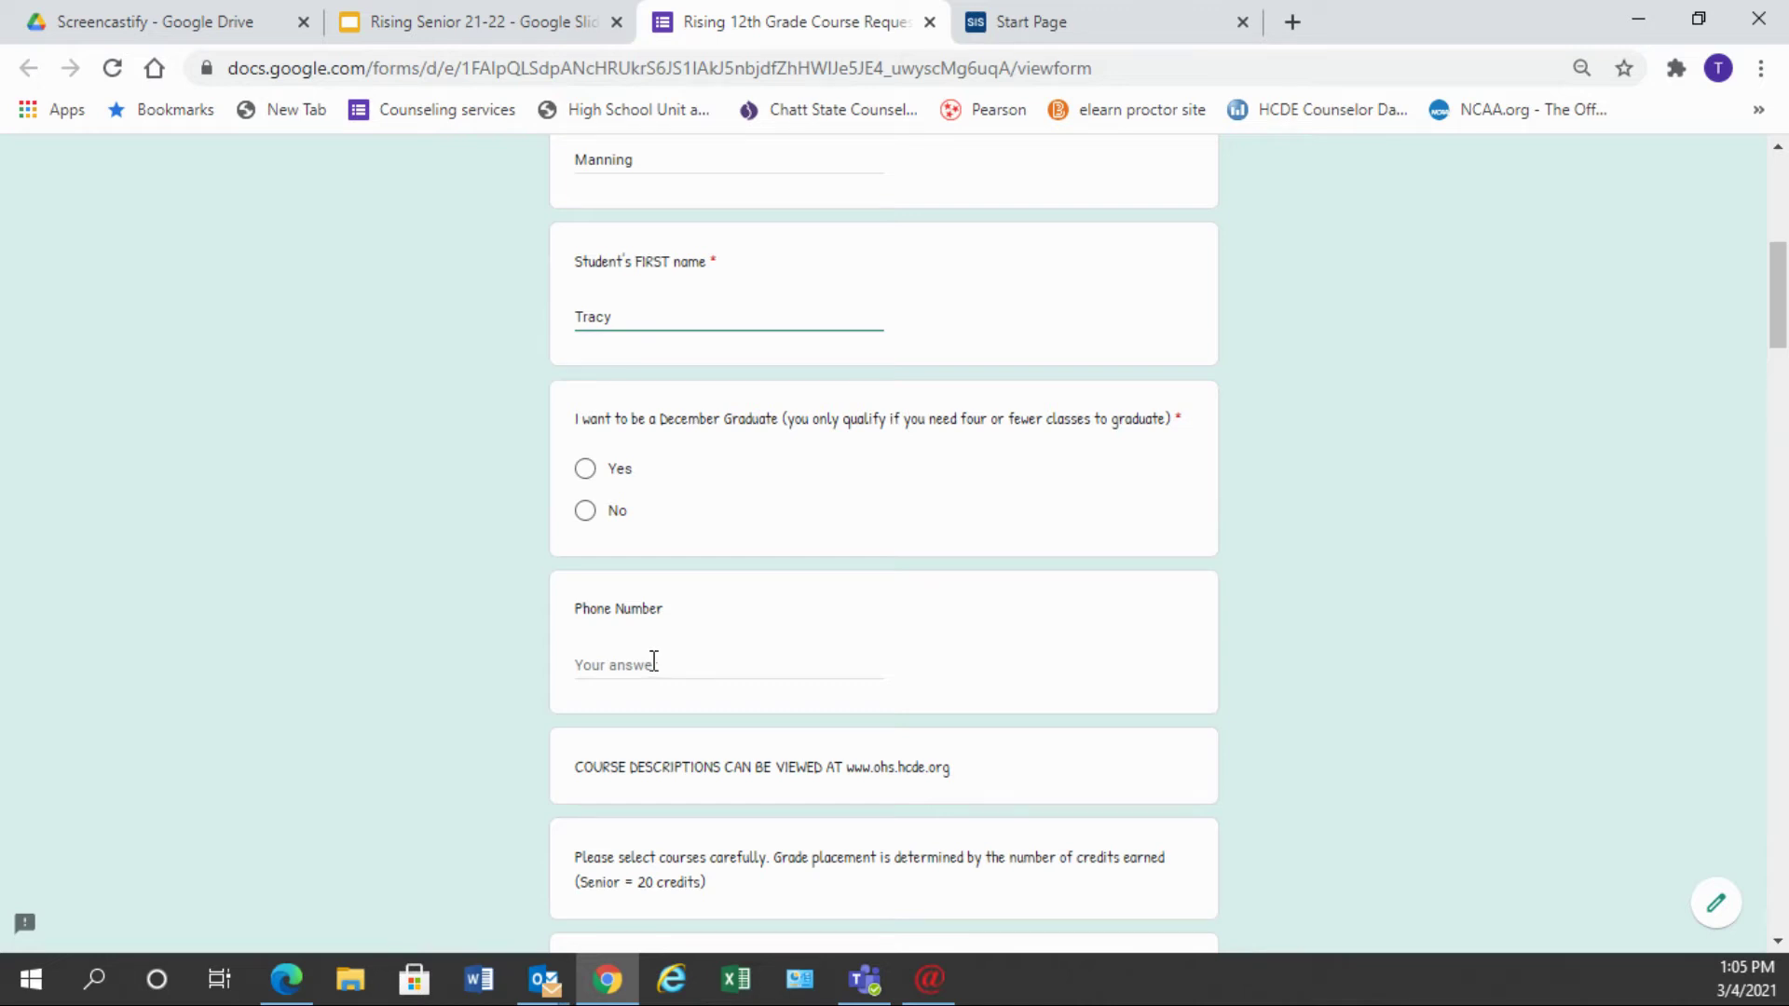
scroll(653, 661, "down", 5)
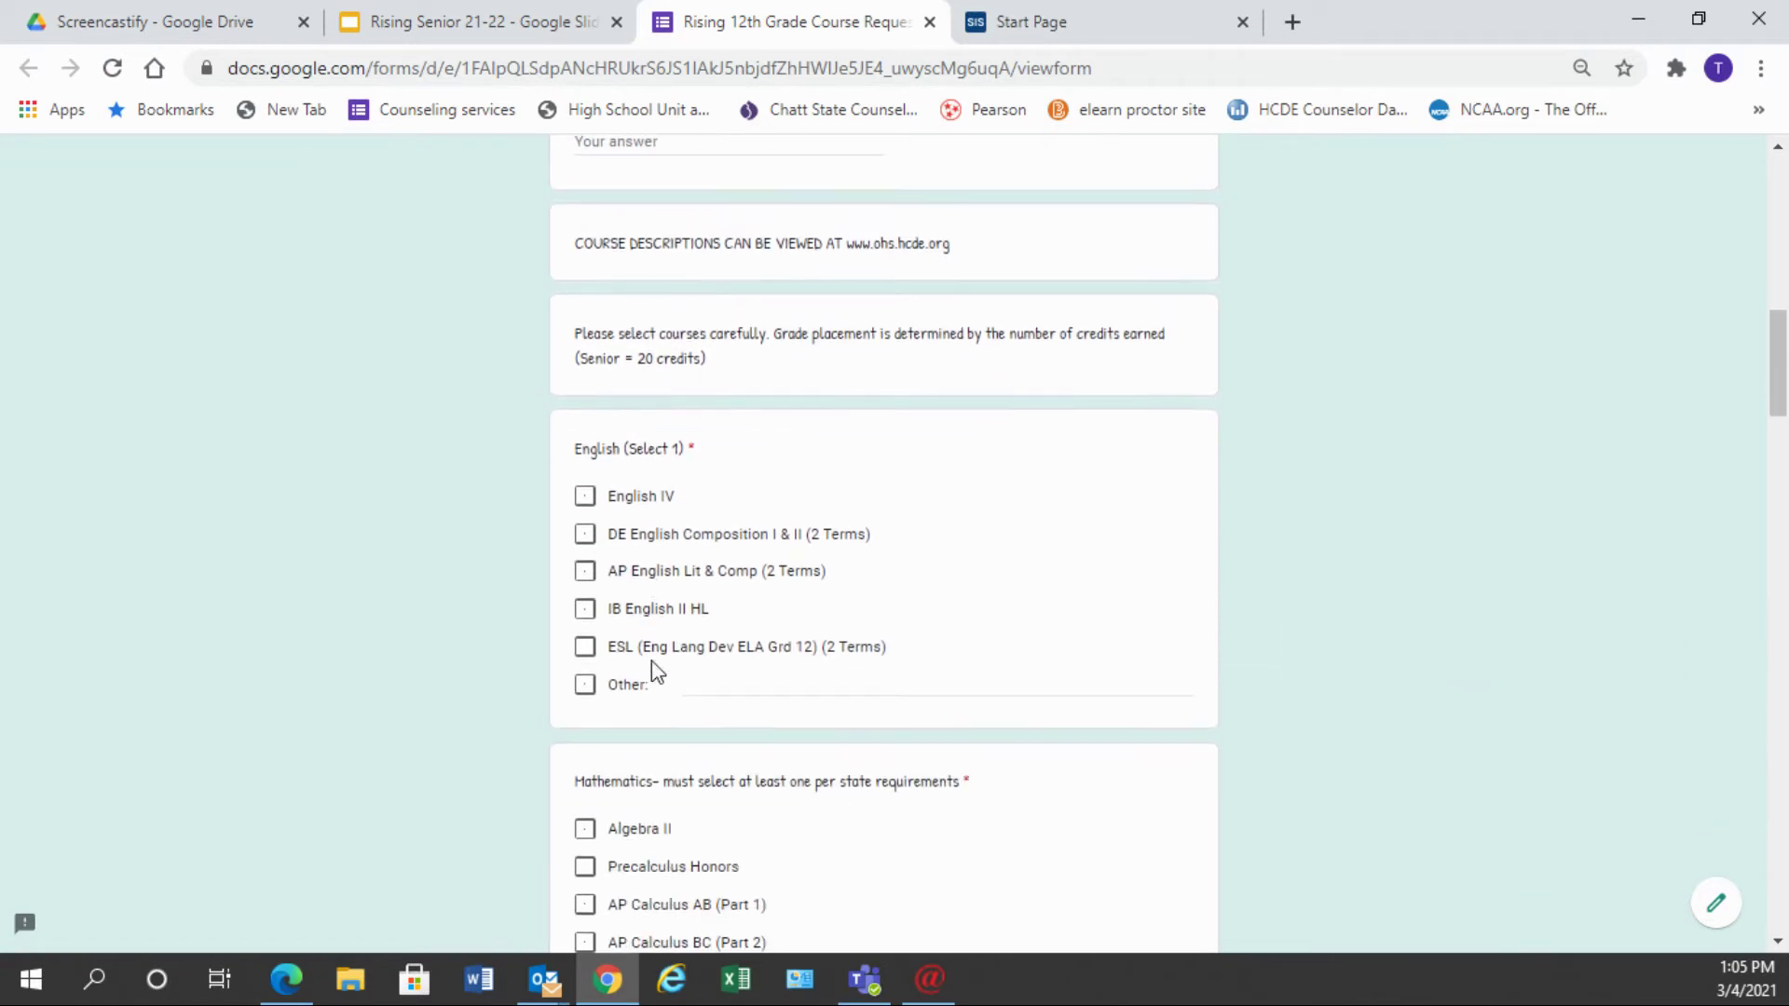
scroll(652, 662, "down", 1)
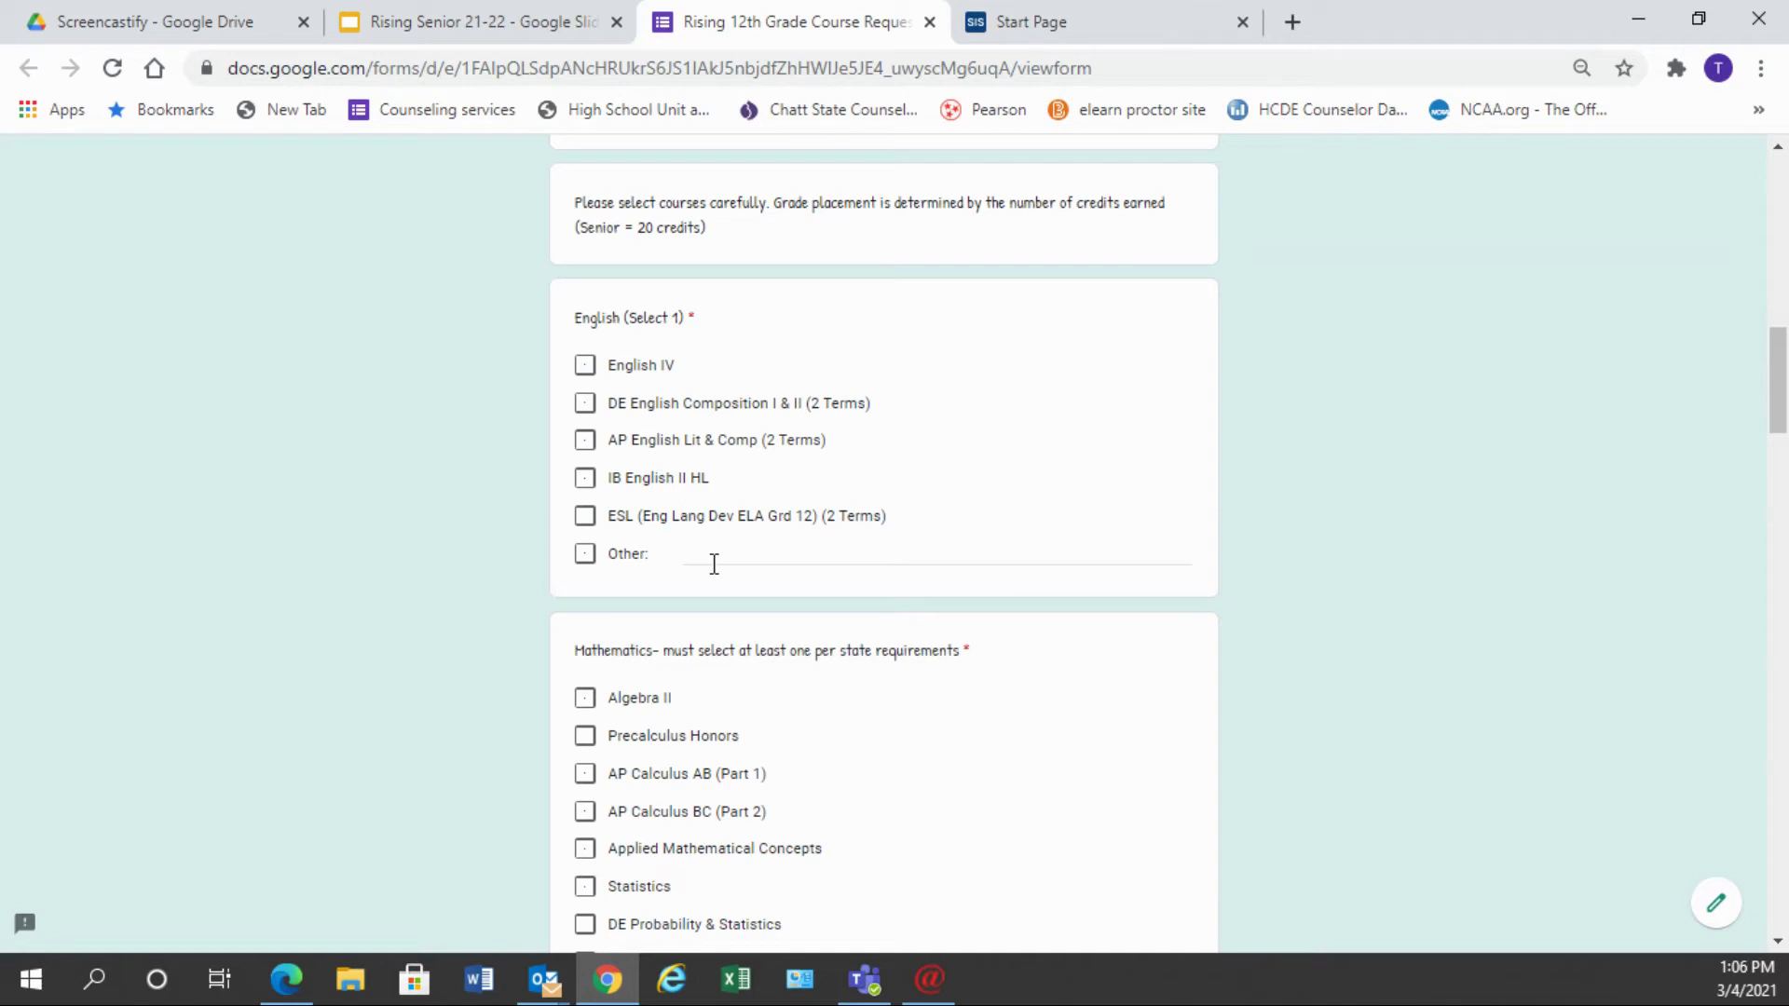
scroll(713, 564, "down", 4)
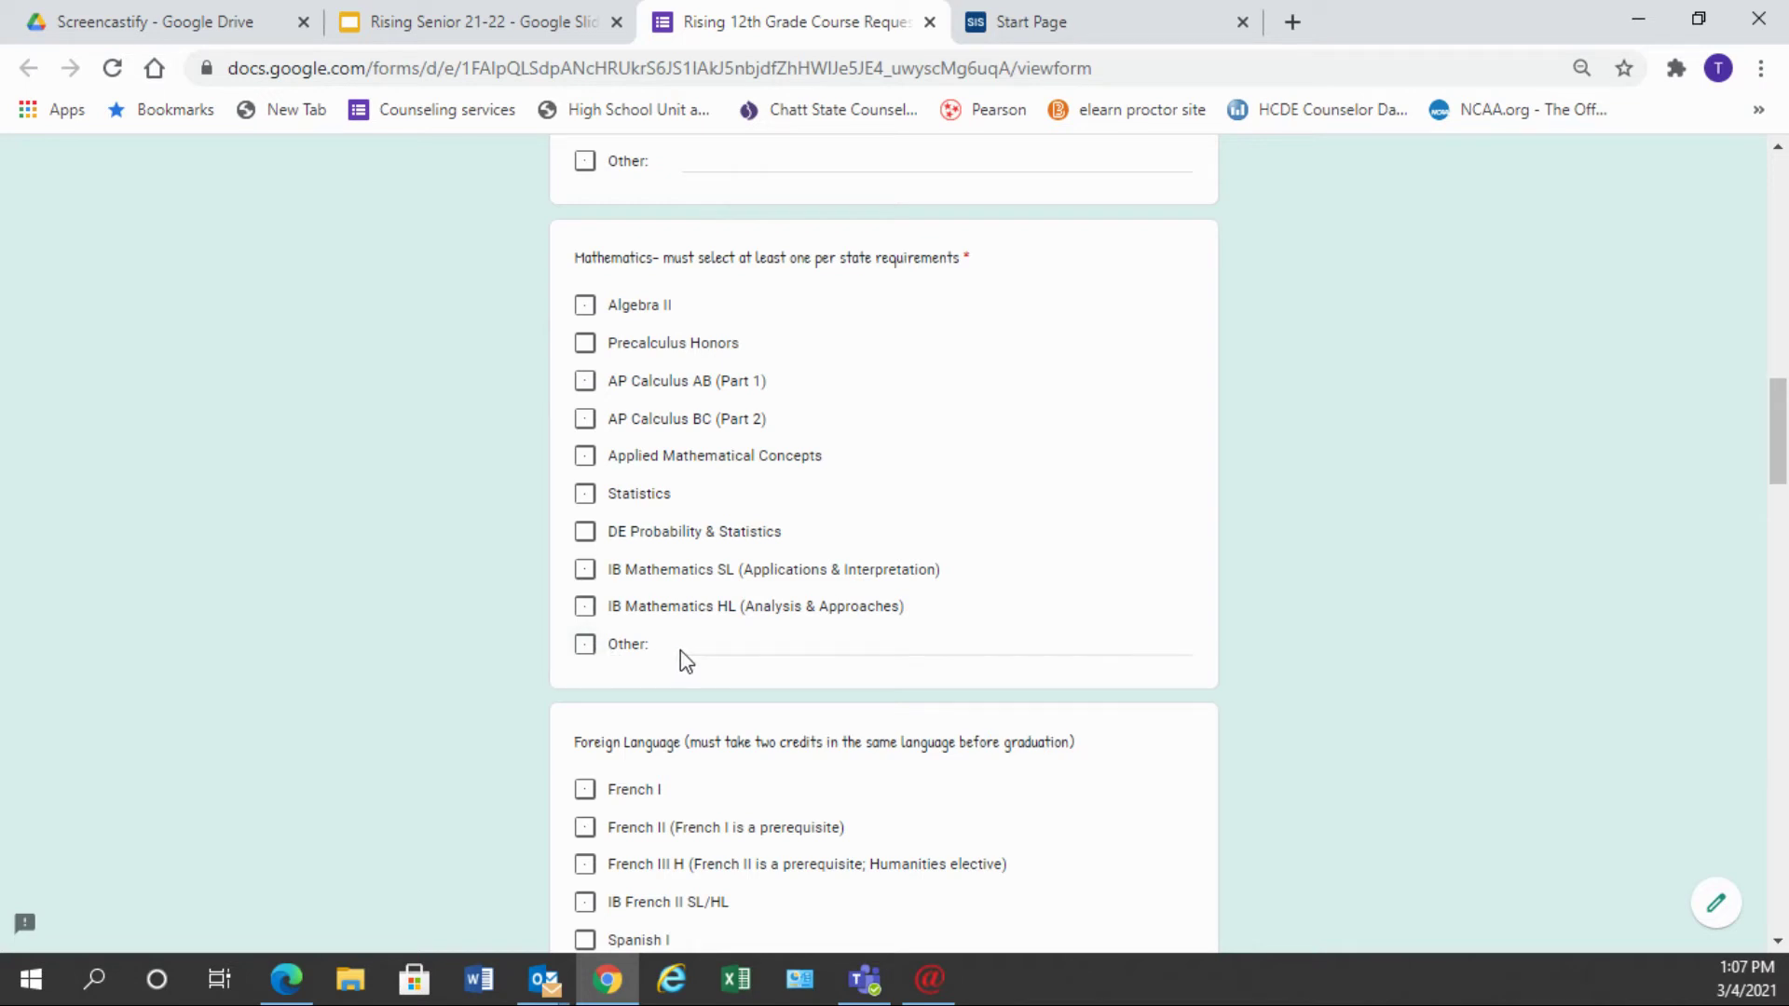
scroll(680, 650, "down", 4)
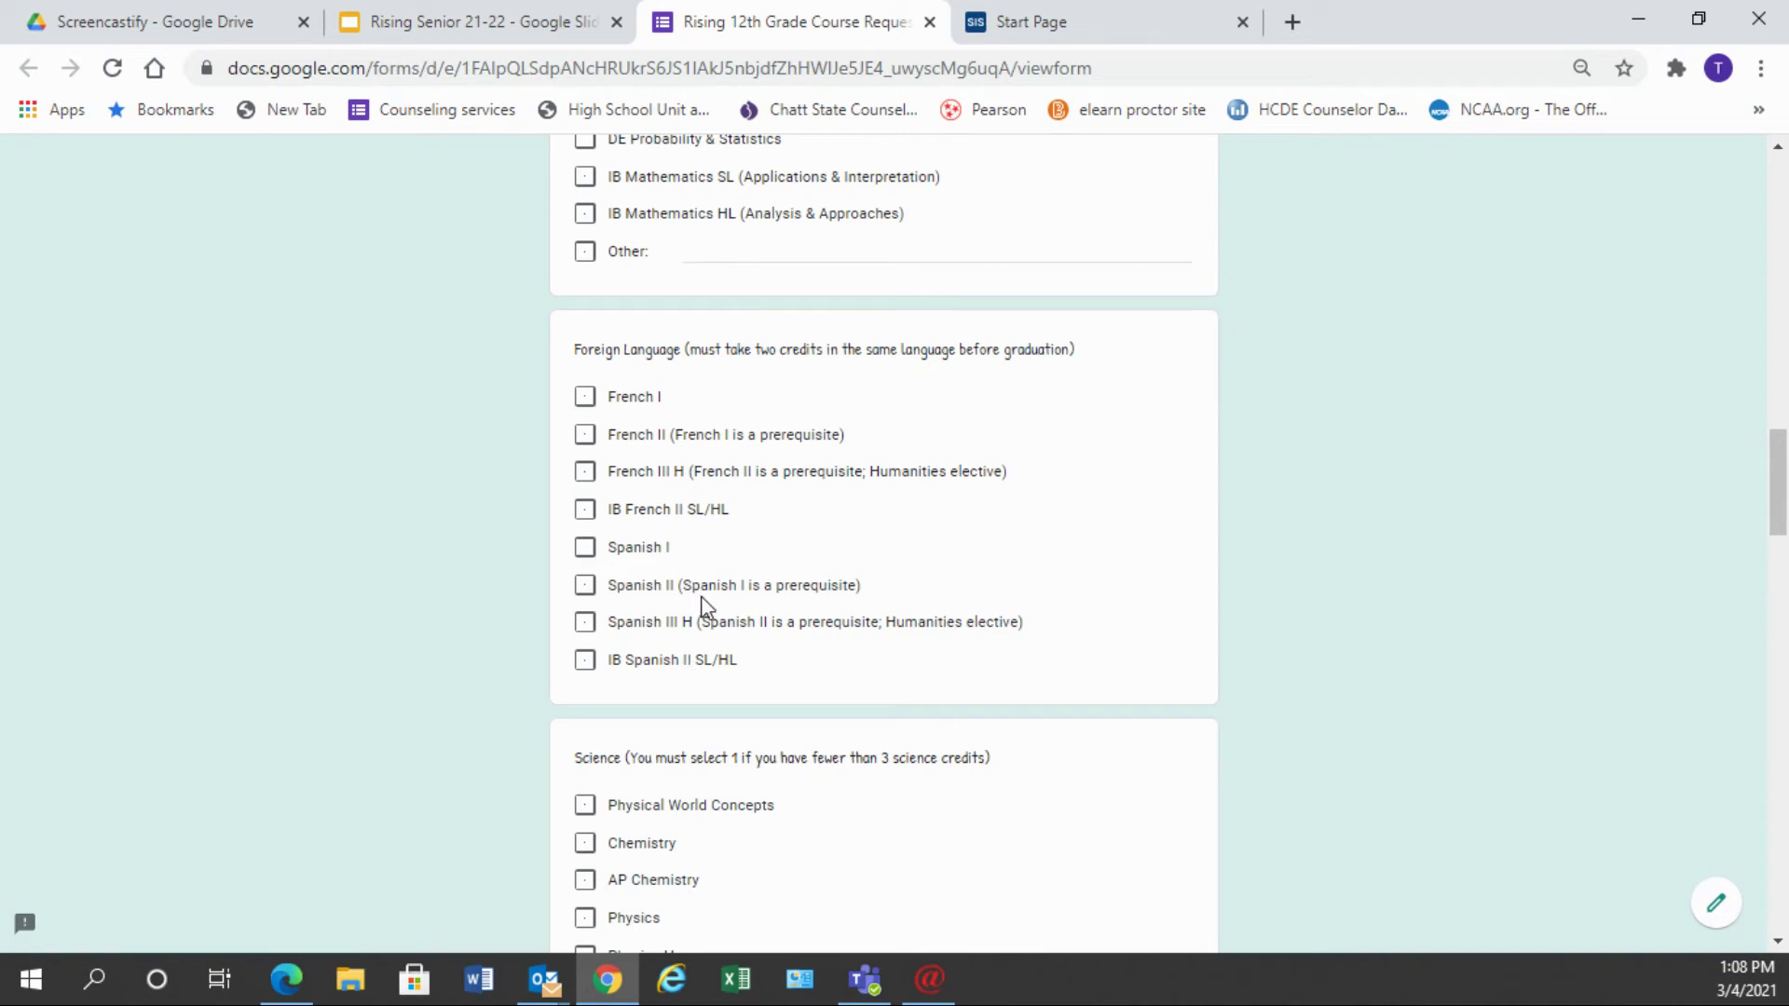
scroll(709, 643, "down", 4)
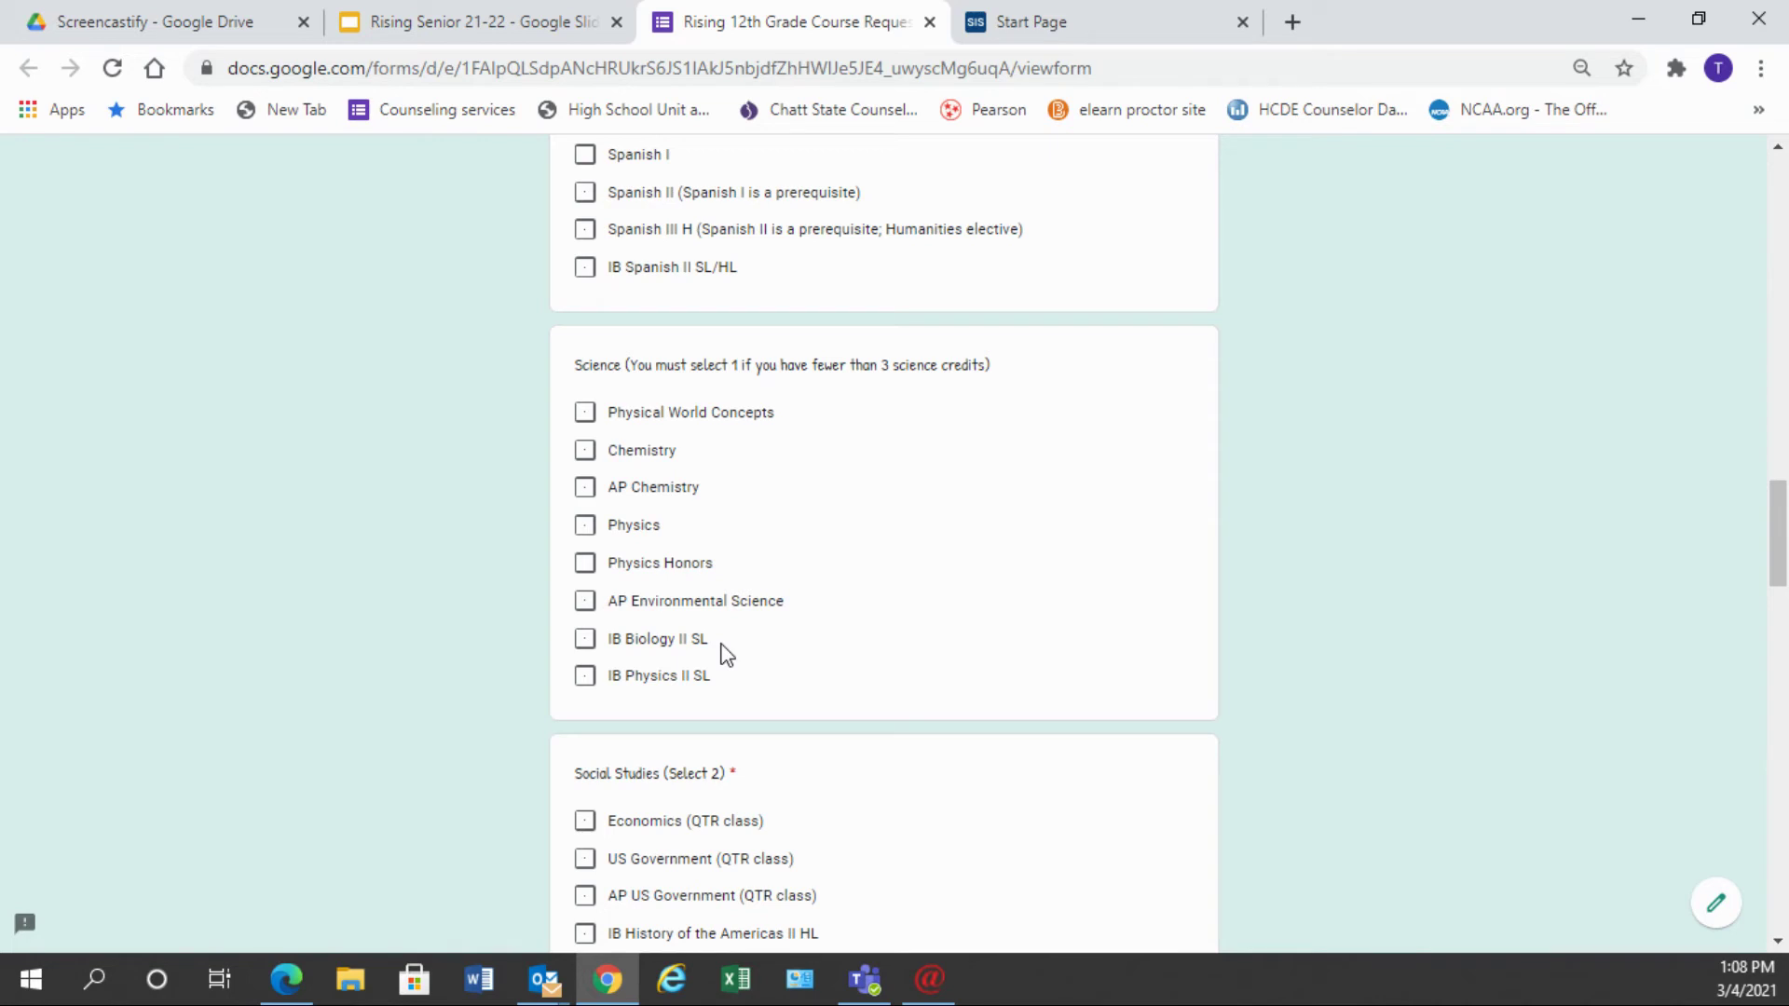
scroll(727, 654, "down", 4)
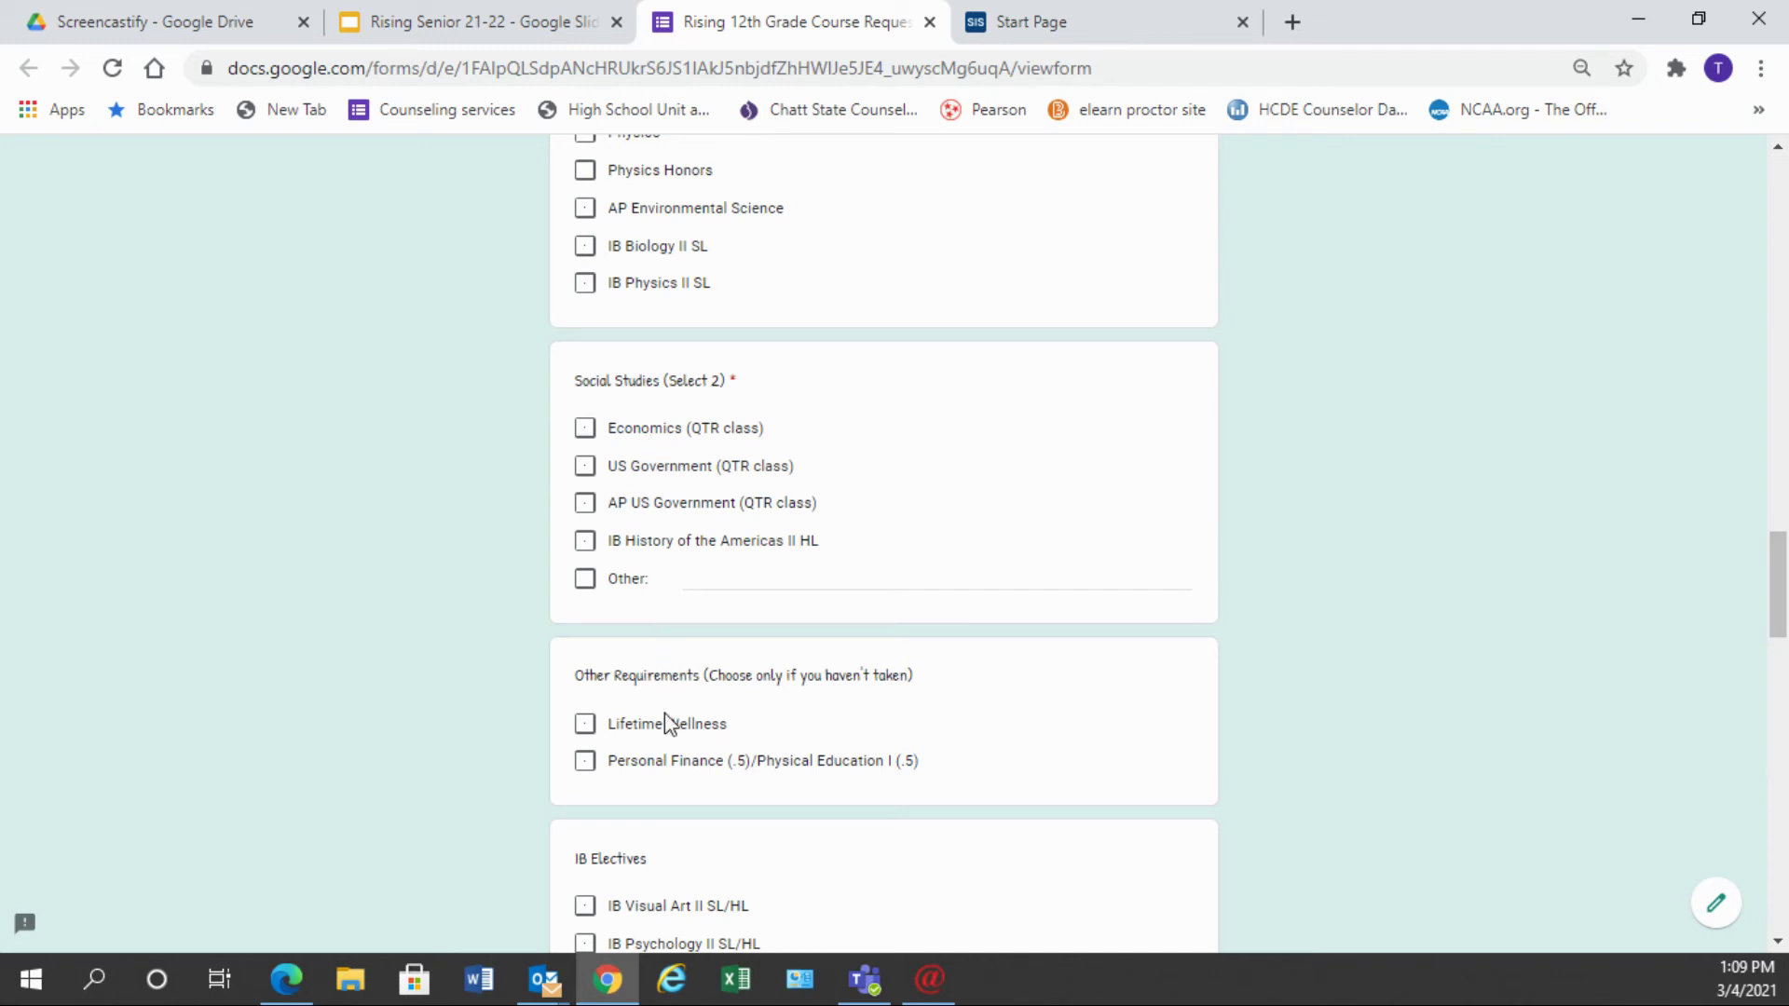
scroll(667, 713, "down", 3)
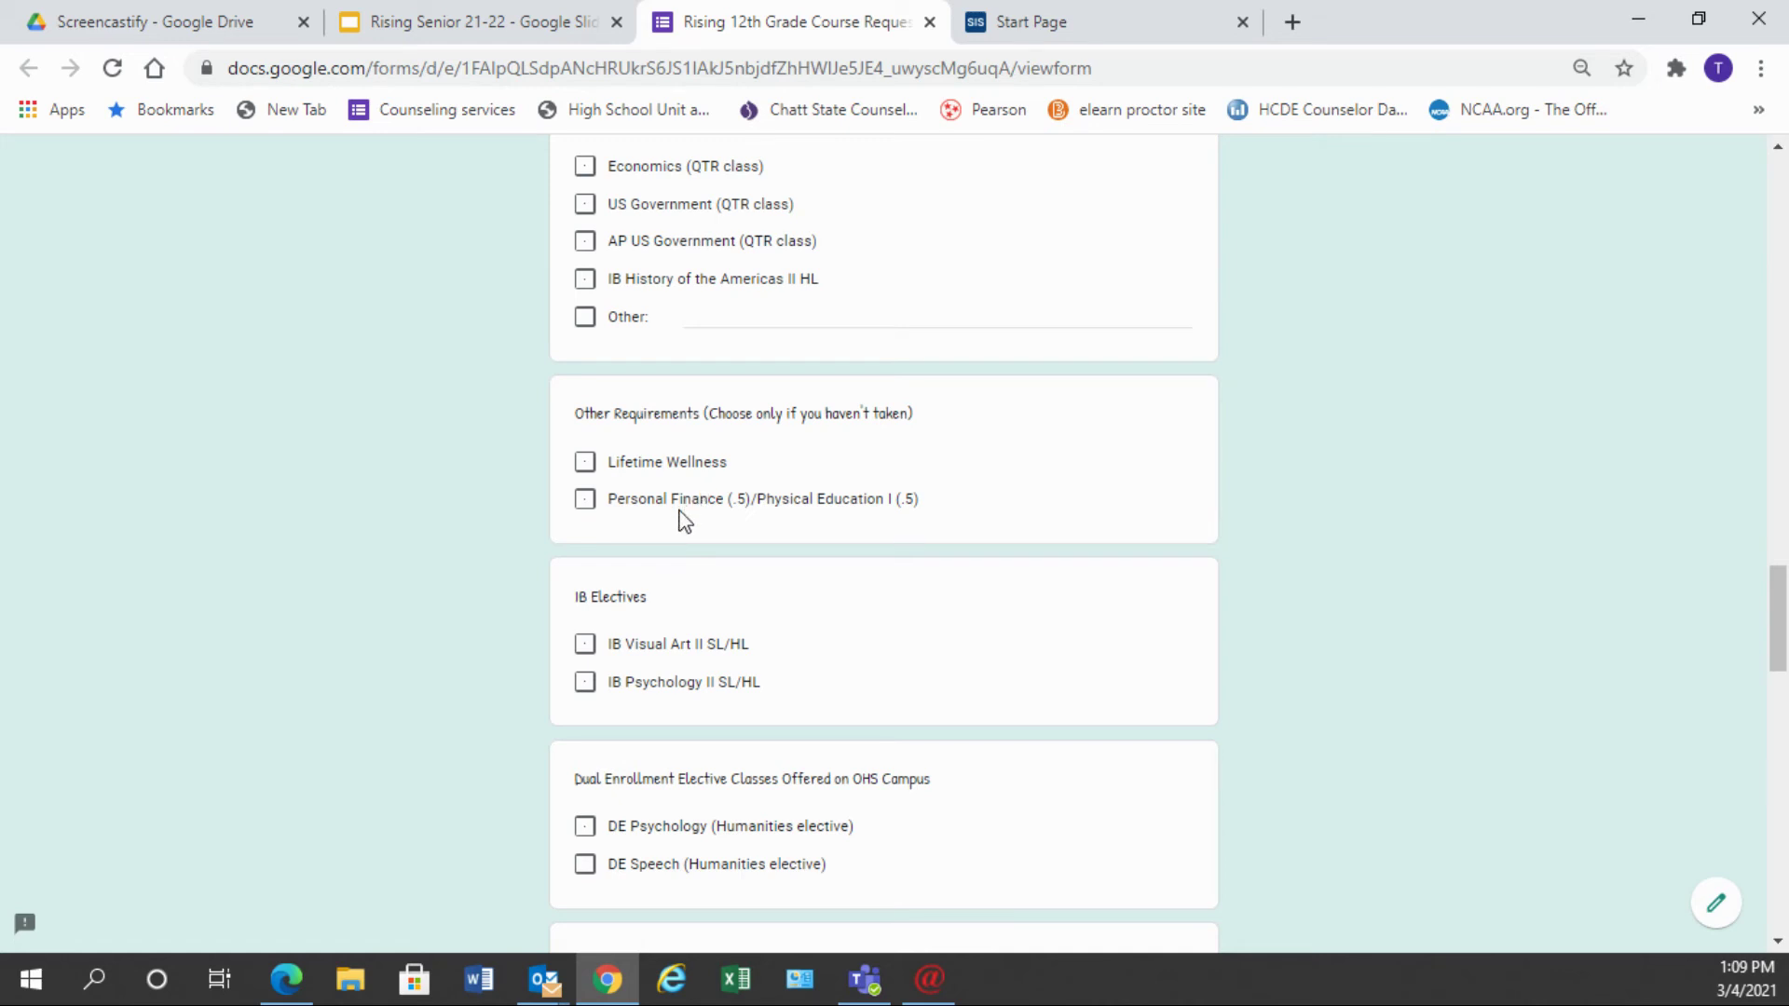
scroll(684, 522, "down", 3)
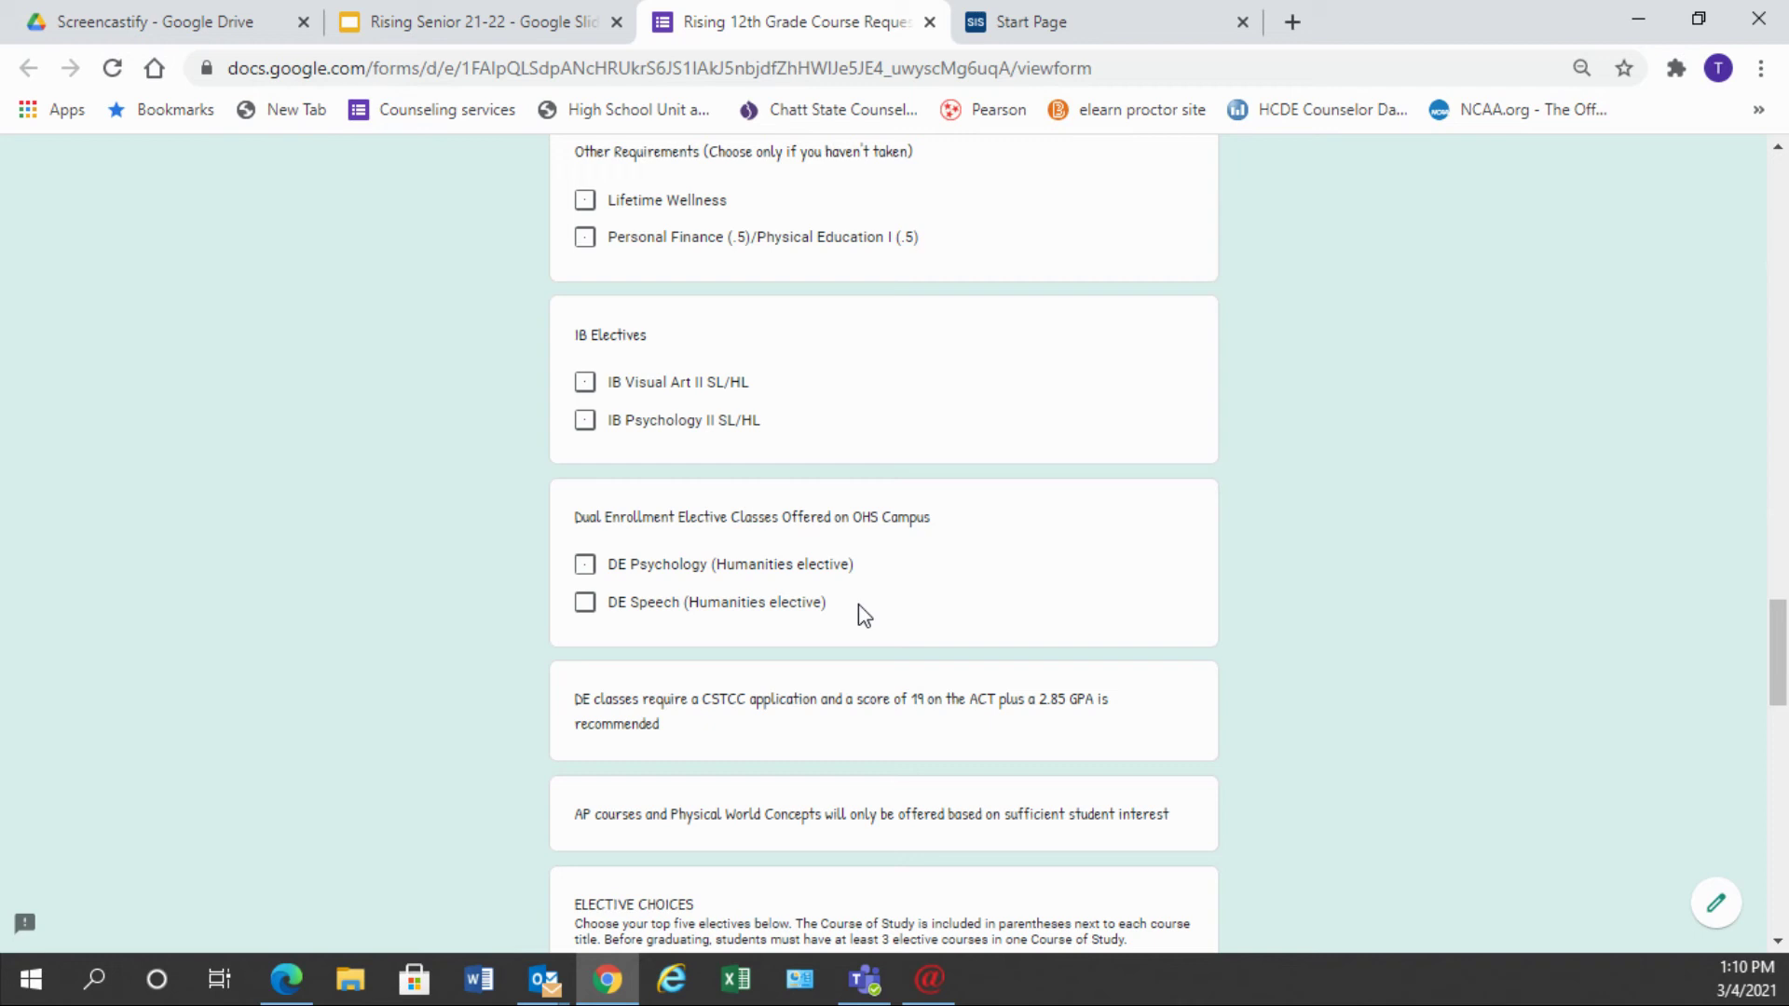
- Scroll to the Elective First Choice question and expand its course dropdown
scroll(865, 615, "down", 4)
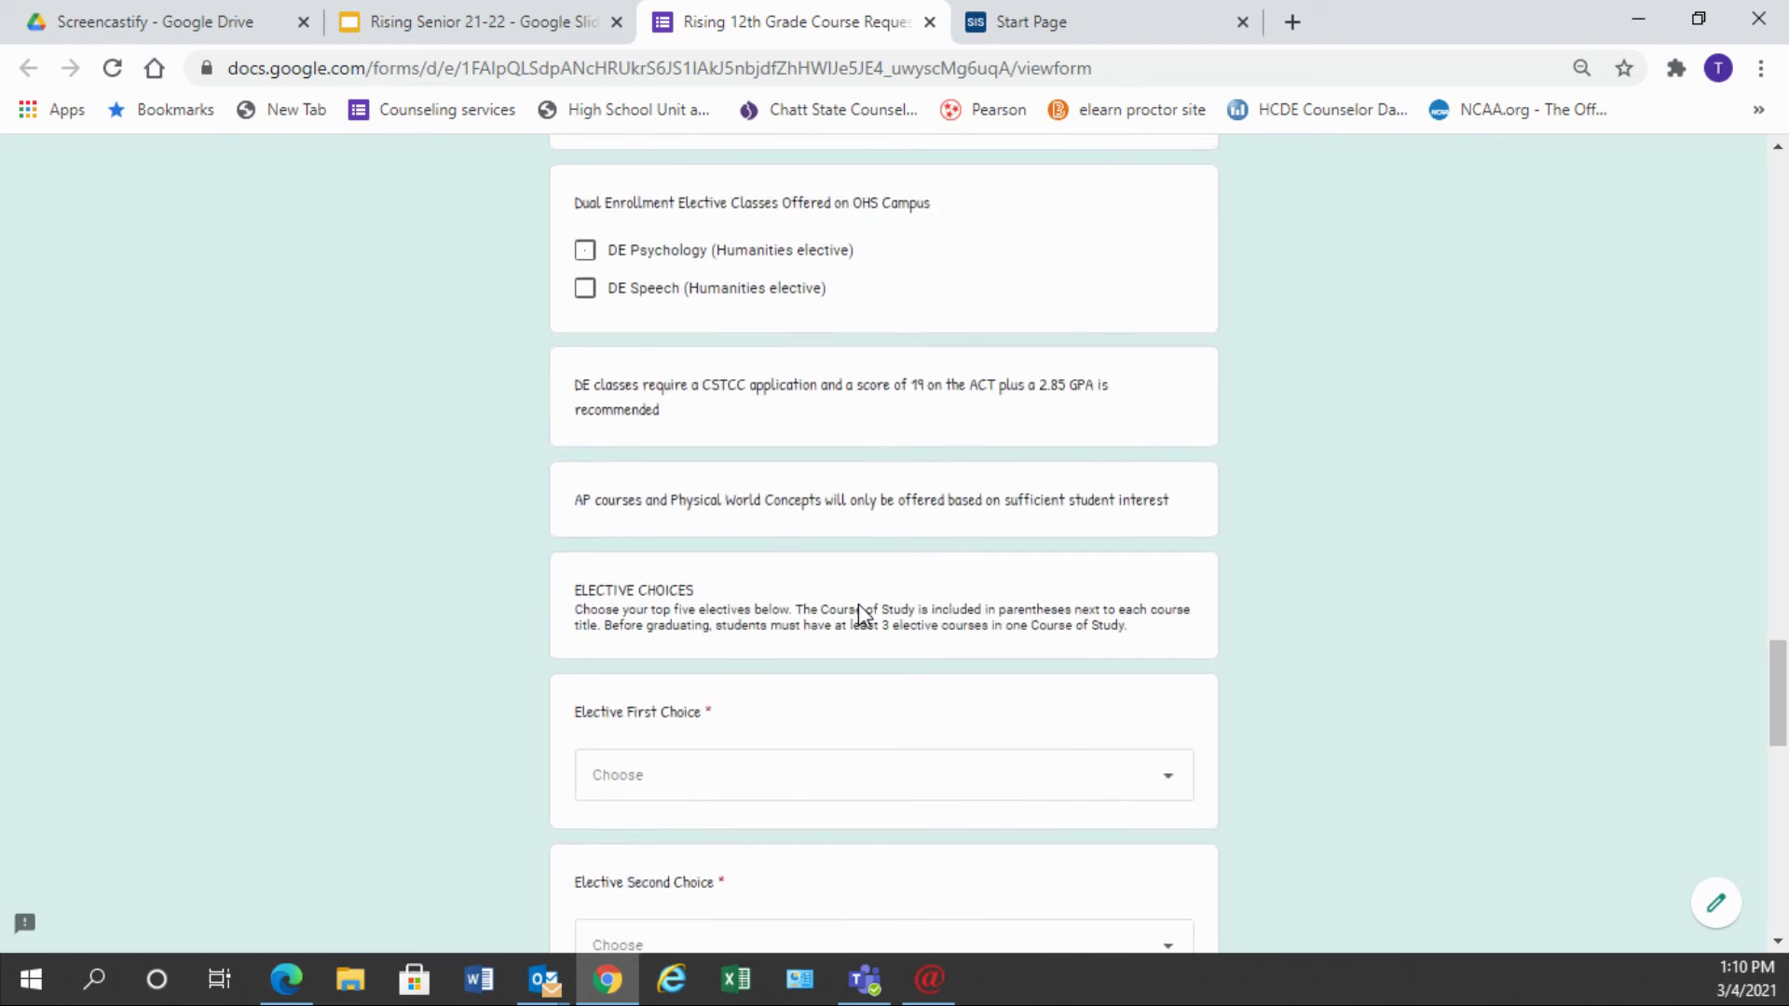
scroll(864, 615, "down", 3)
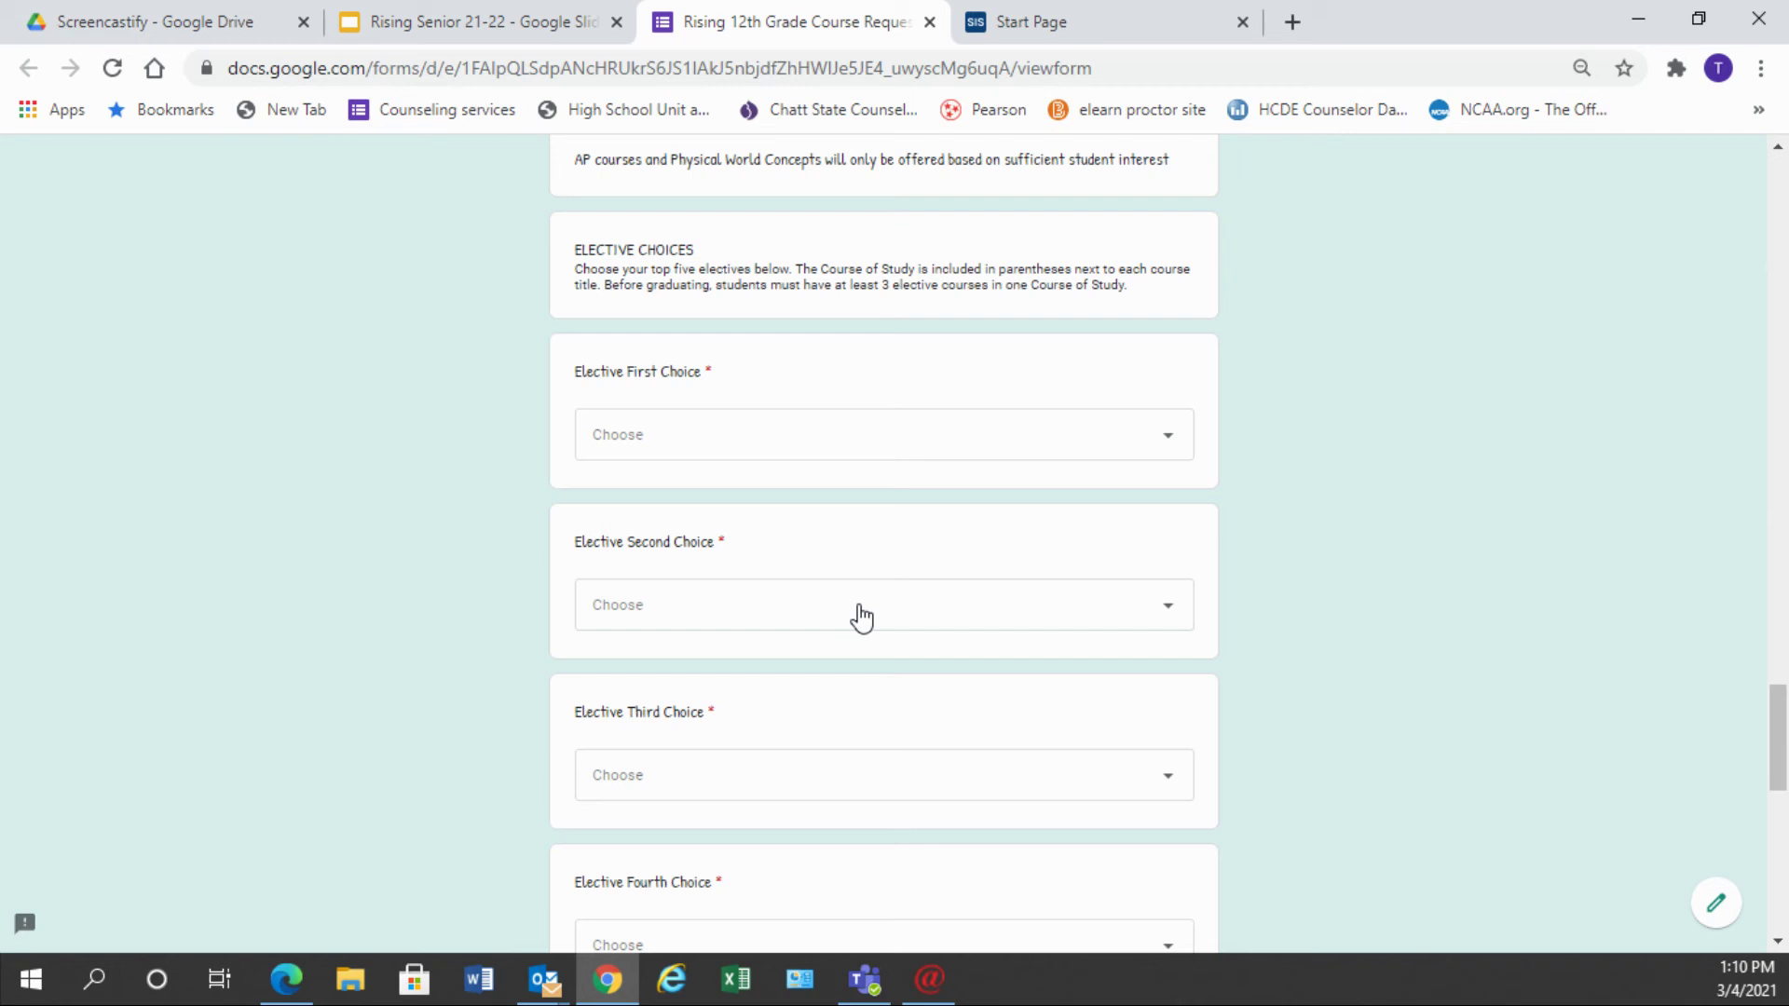
left_click(1170, 449)
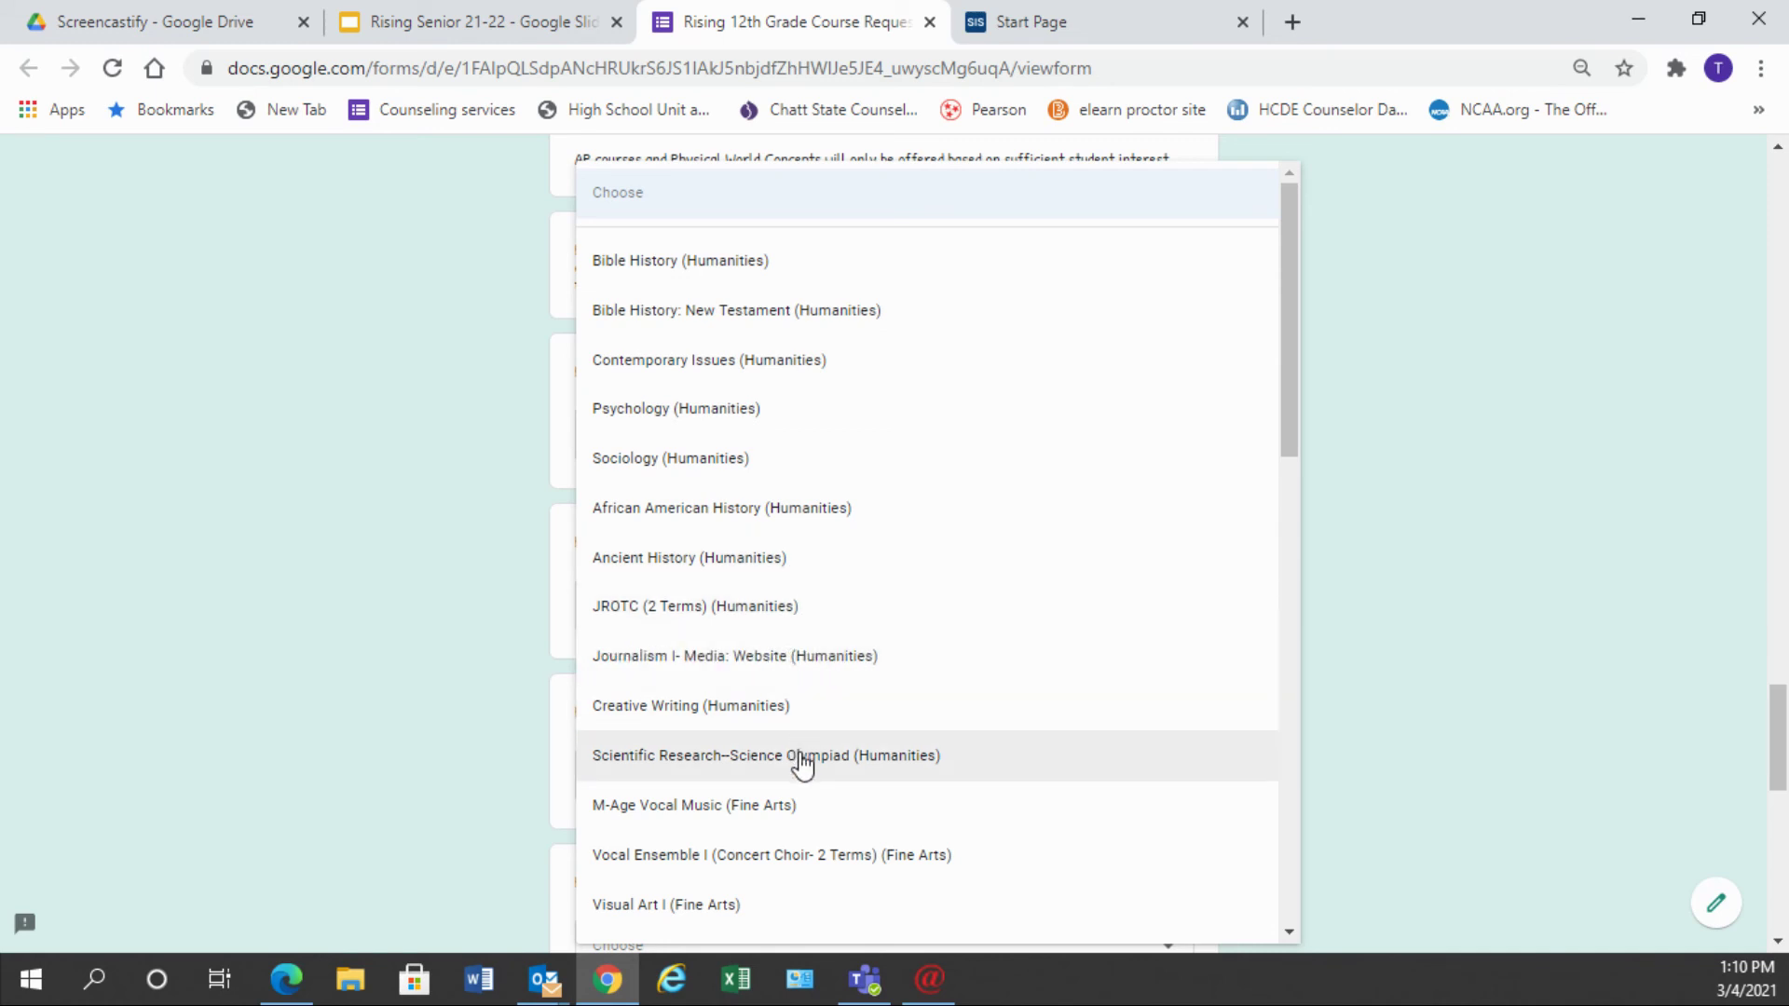
- Pick Art History (Fine Arts) from the course list as the Elective First Choice
scroll(799, 759, "down", 4)
scroll(799, 759, "down", 1)
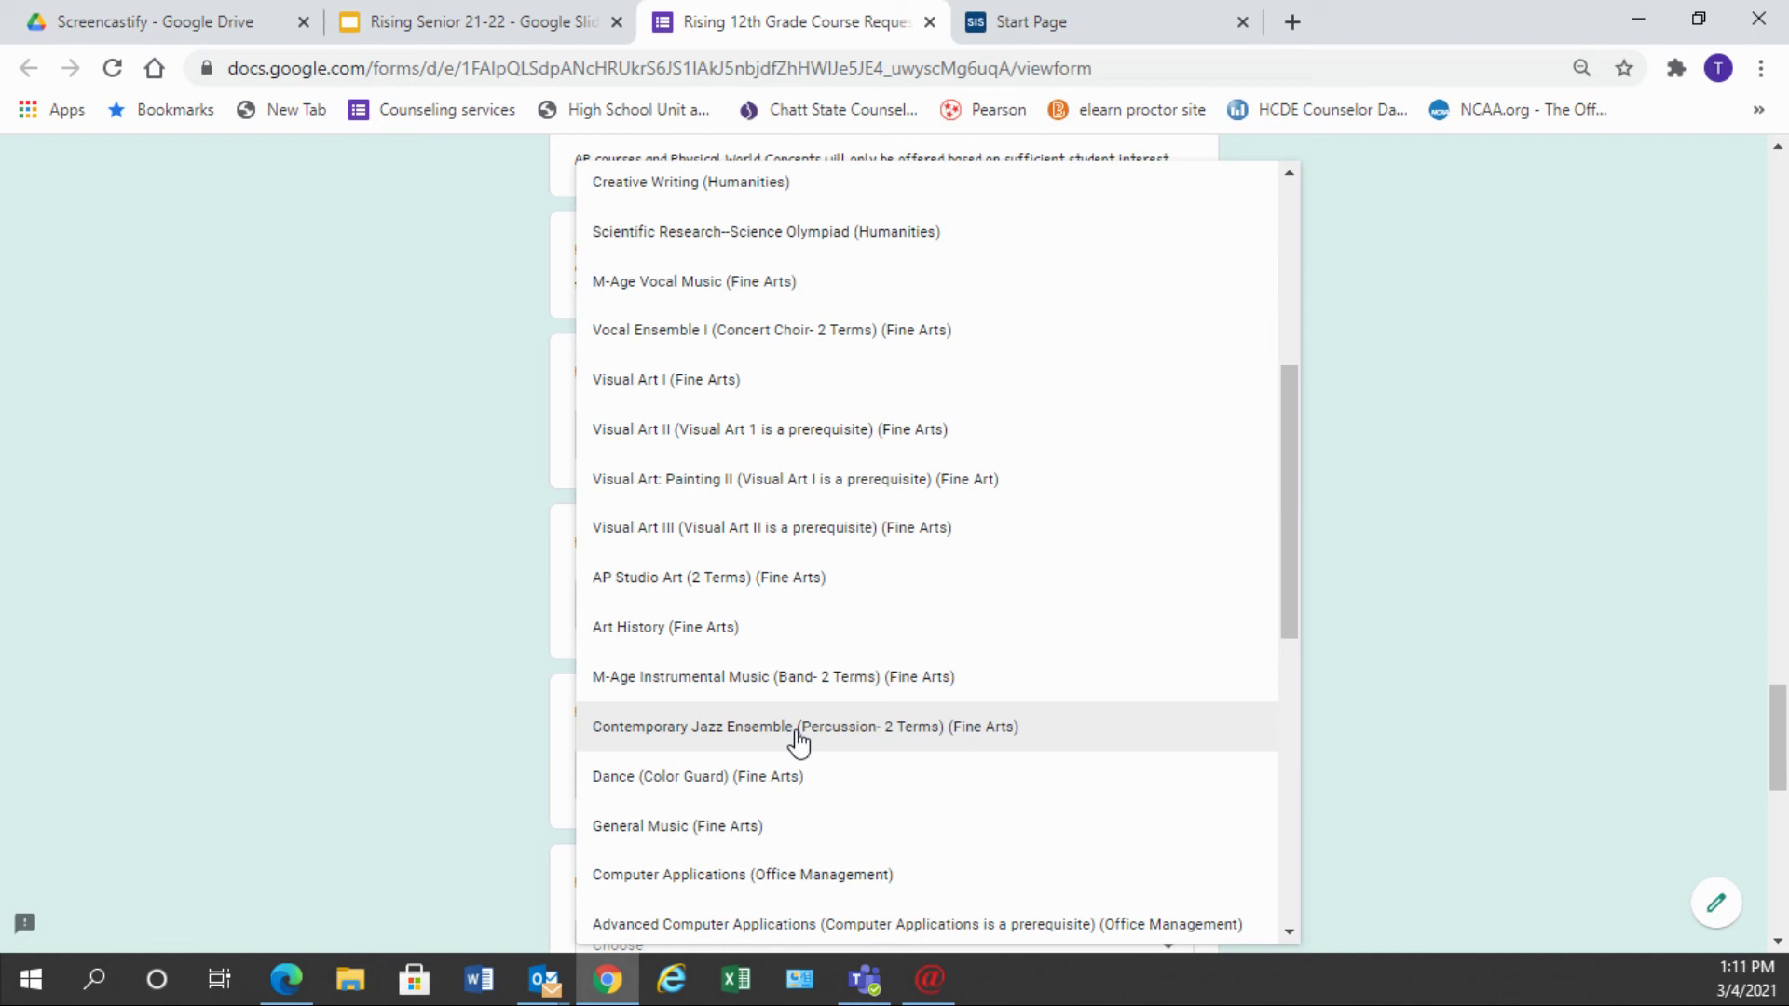
scroll(798, 740, "down", 5)
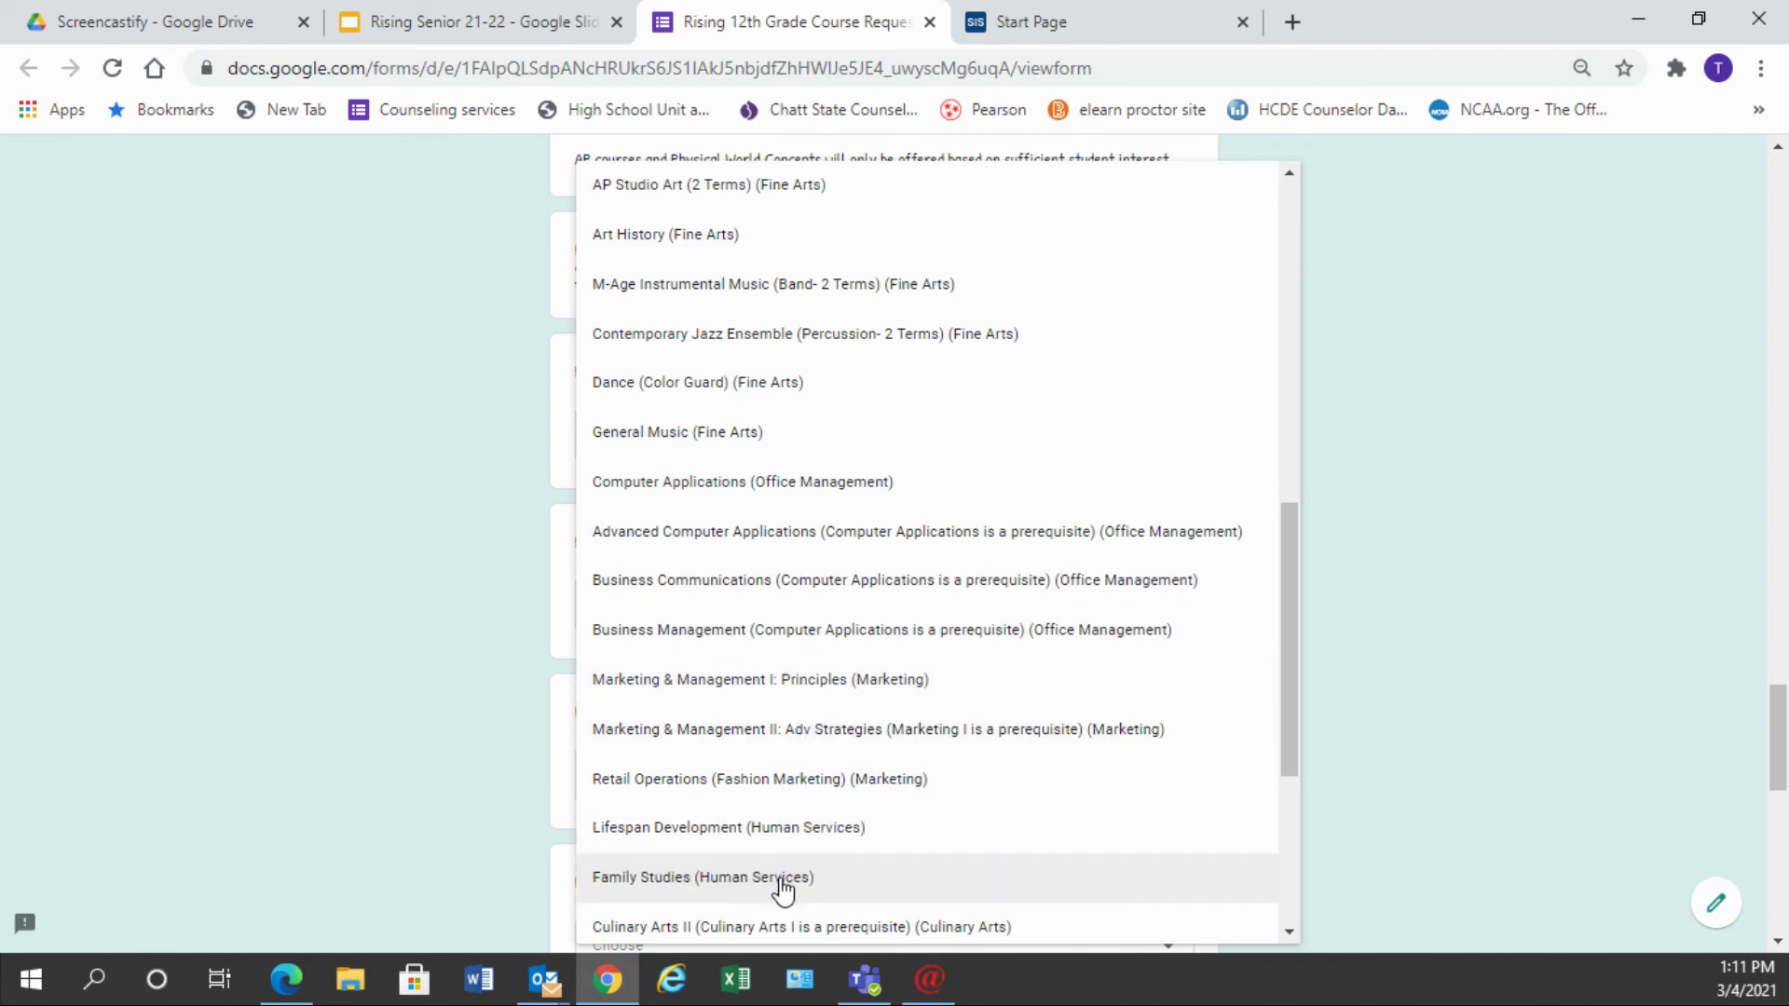
scroll(786, 887, "down", 2)
scroll(783, 887, "down", 3)
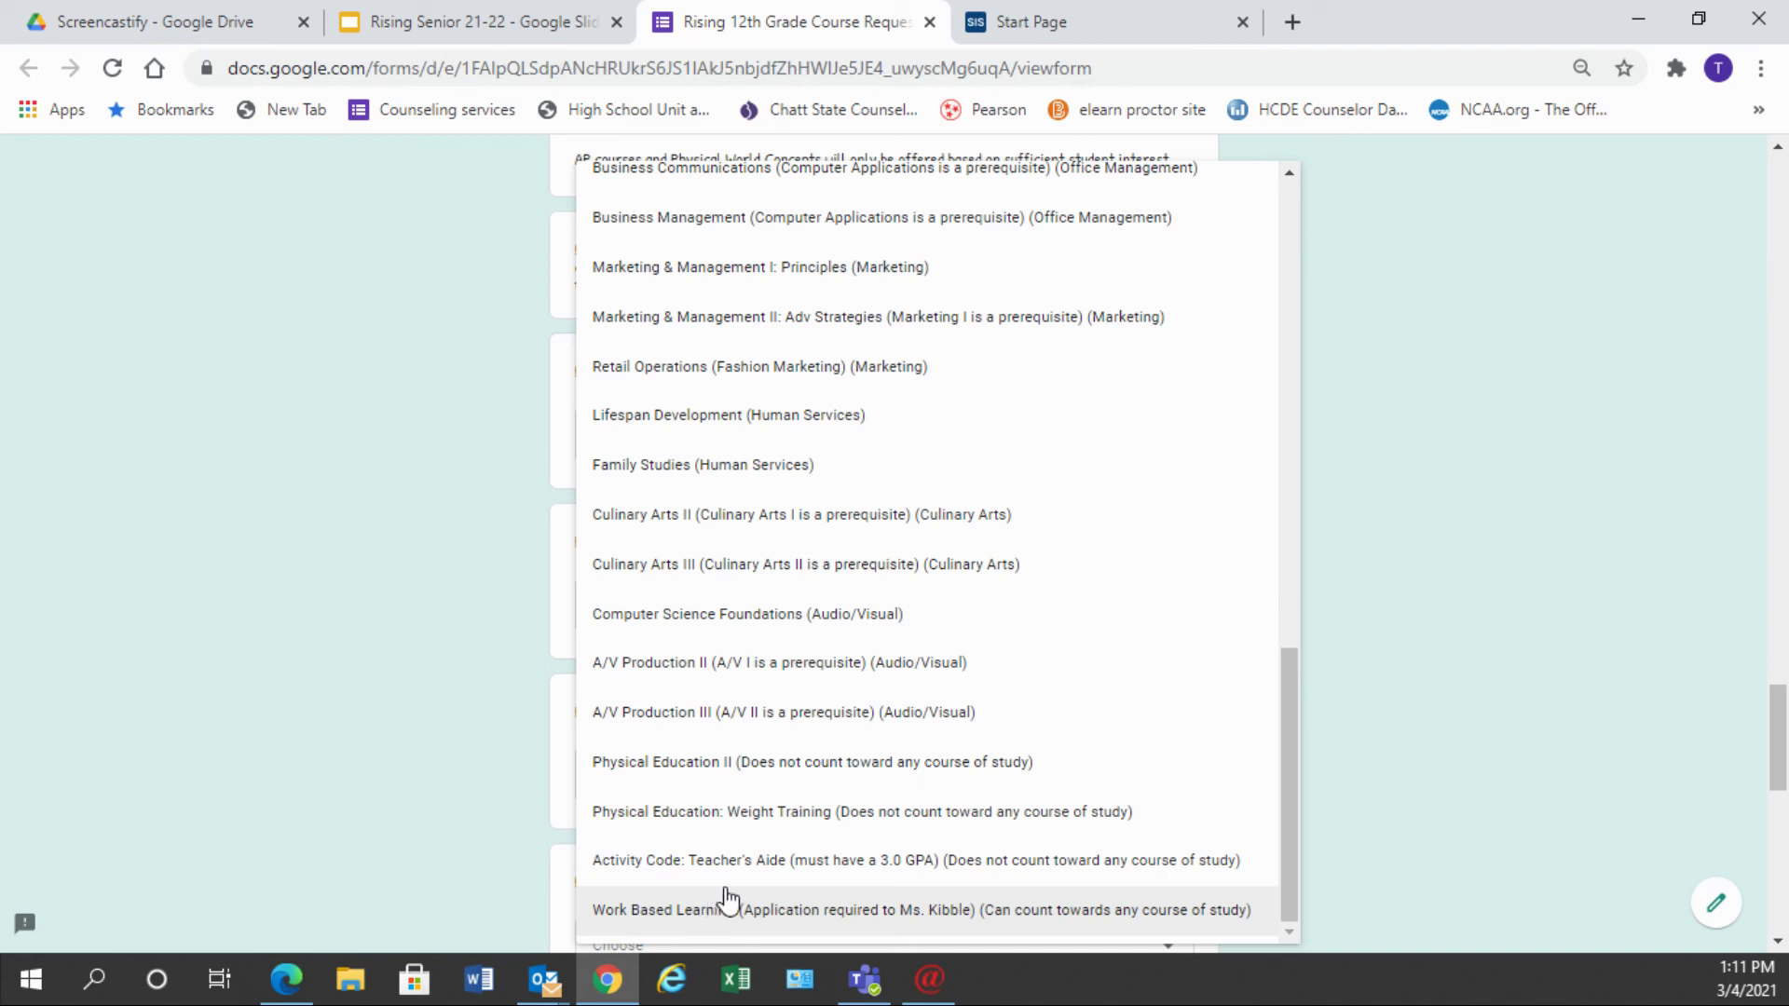
scroll(742, 881, "up", 6)
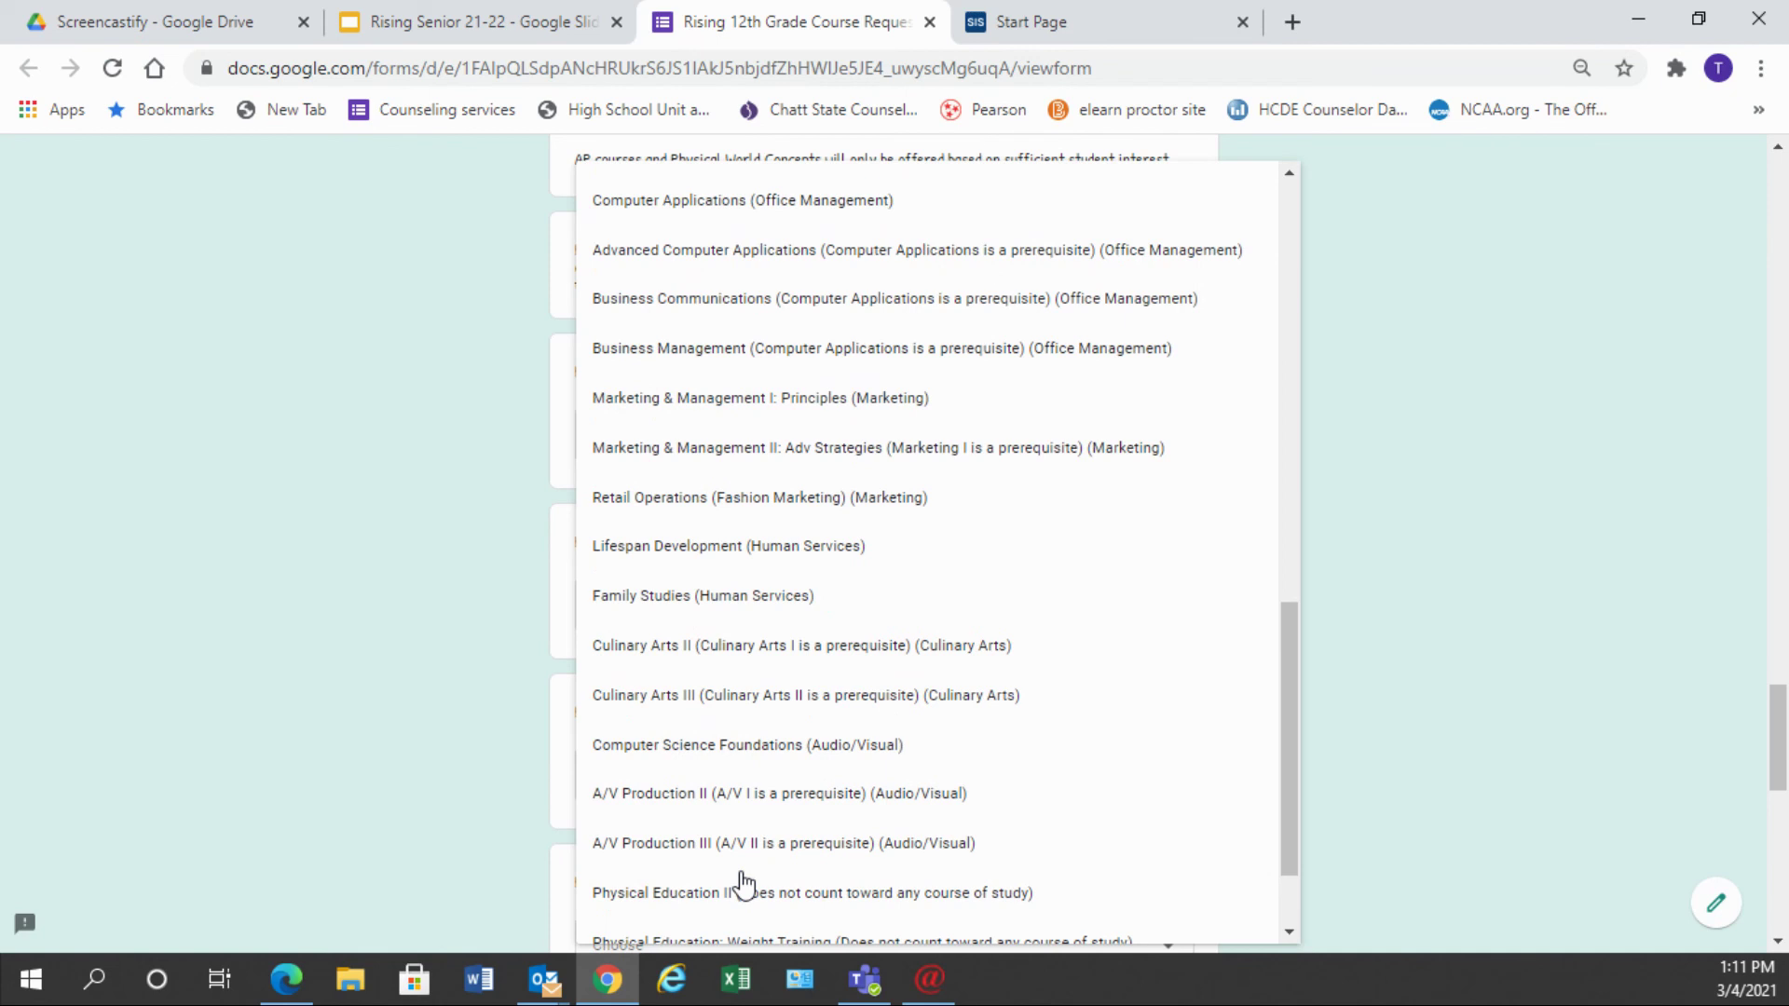
scroll(743, 880, "up", 2)
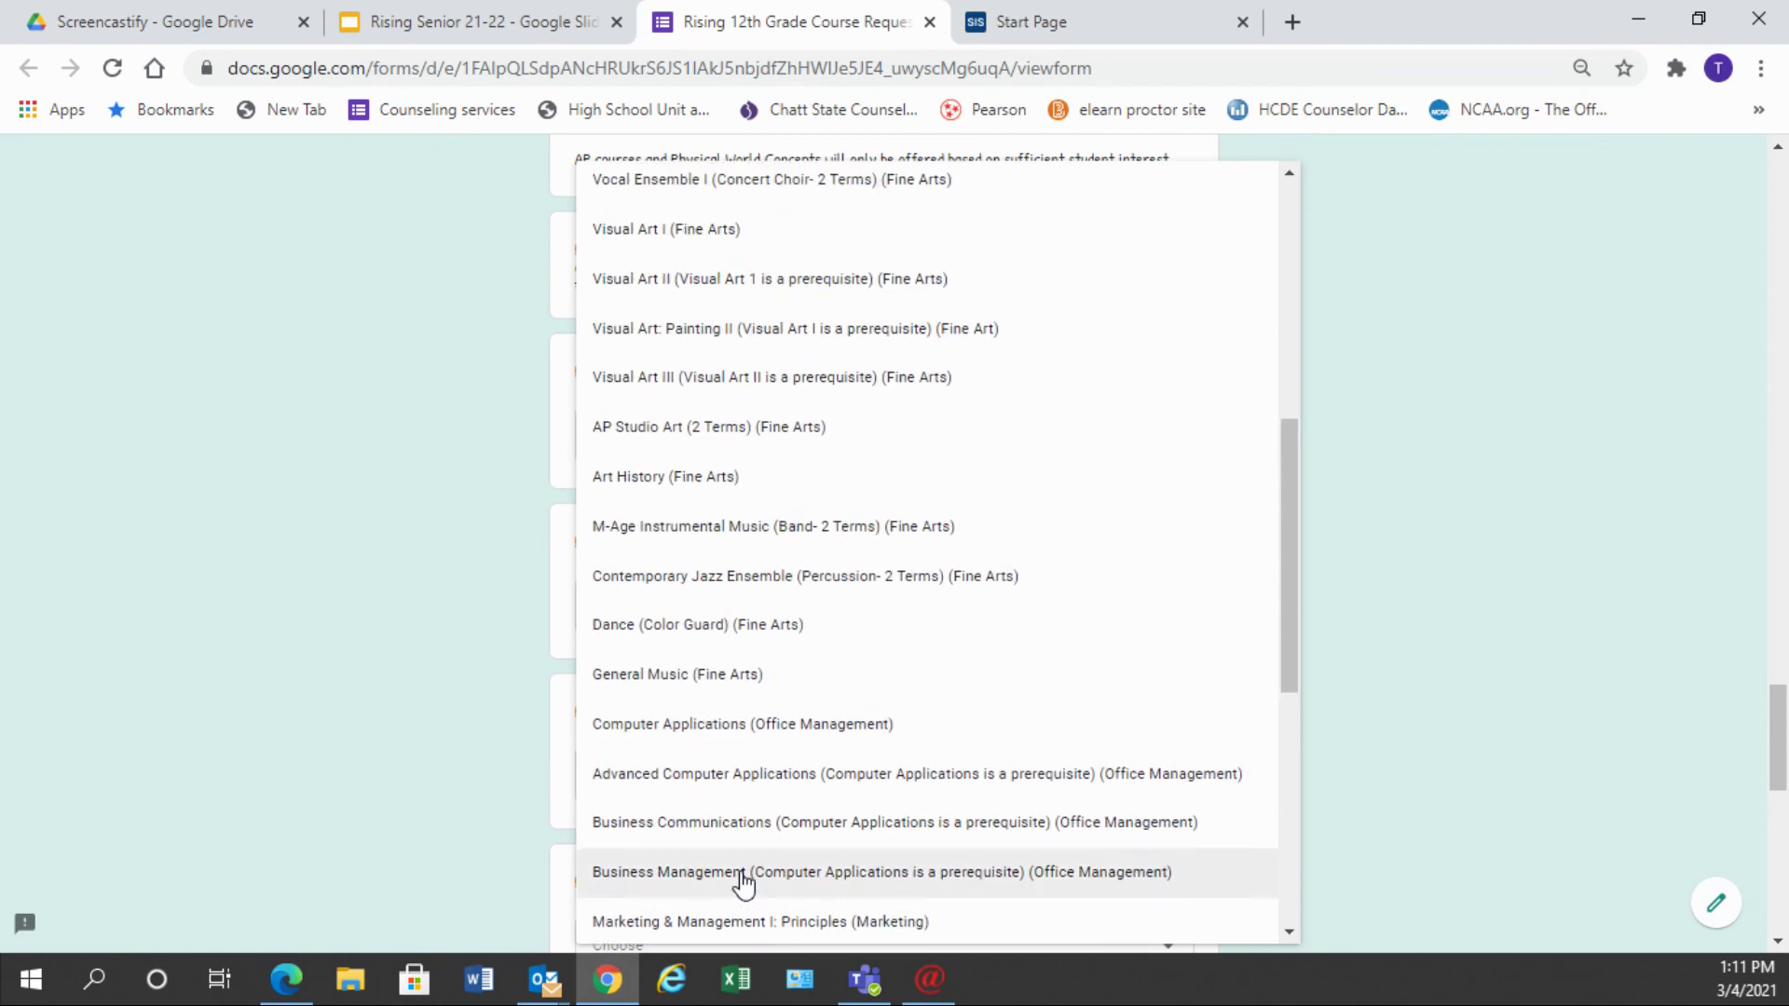
scroll(743, 880, "up", 2)
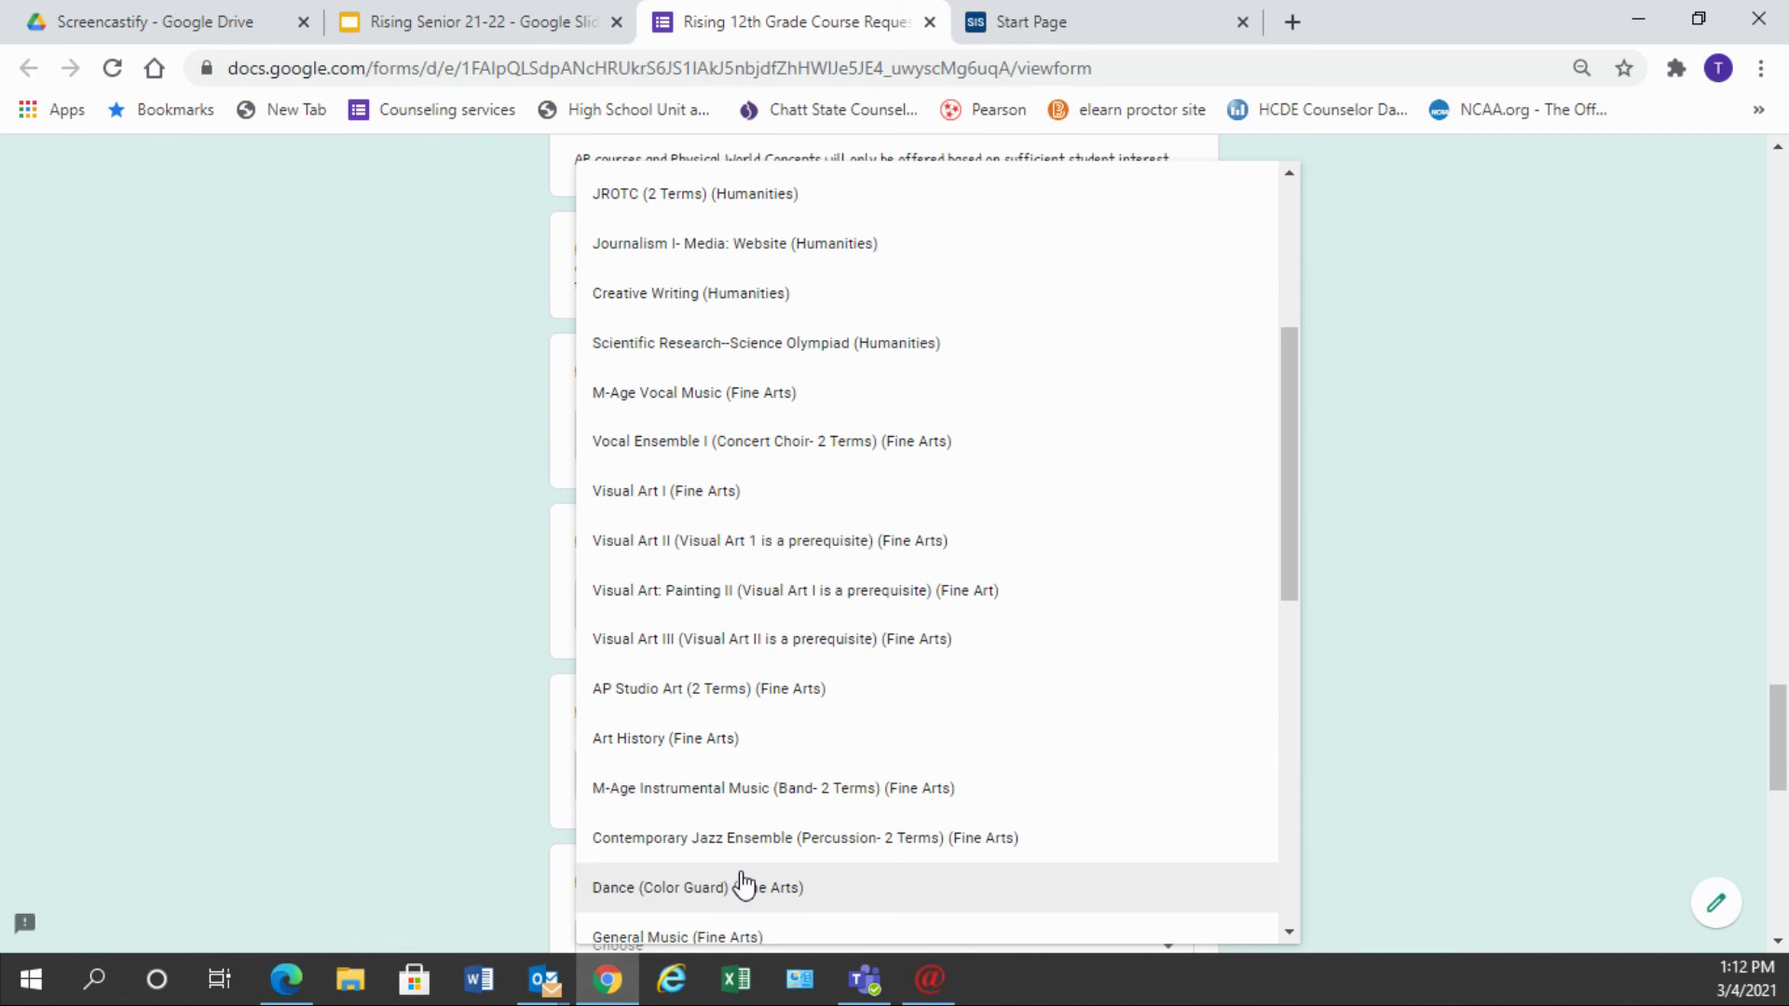
left_click(697, 741)
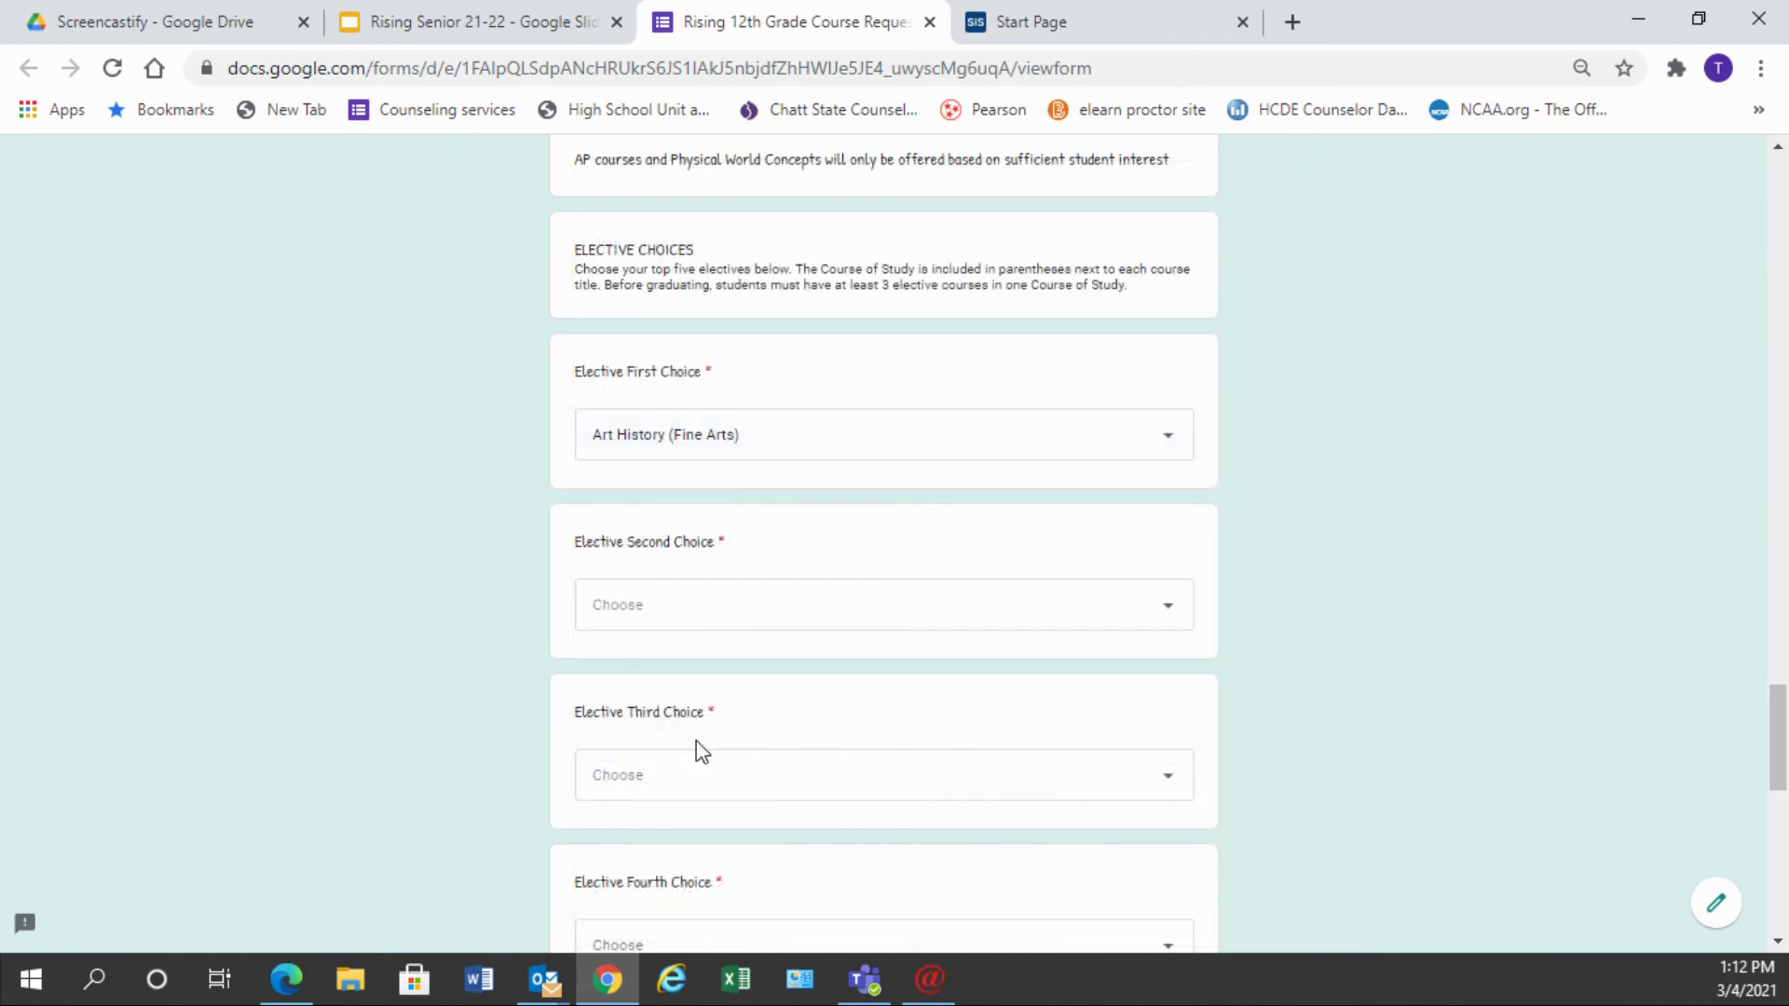
- Choose Journalism I- Media: Website as the second elective and Family Studies as the third
left_click(1172, 619)
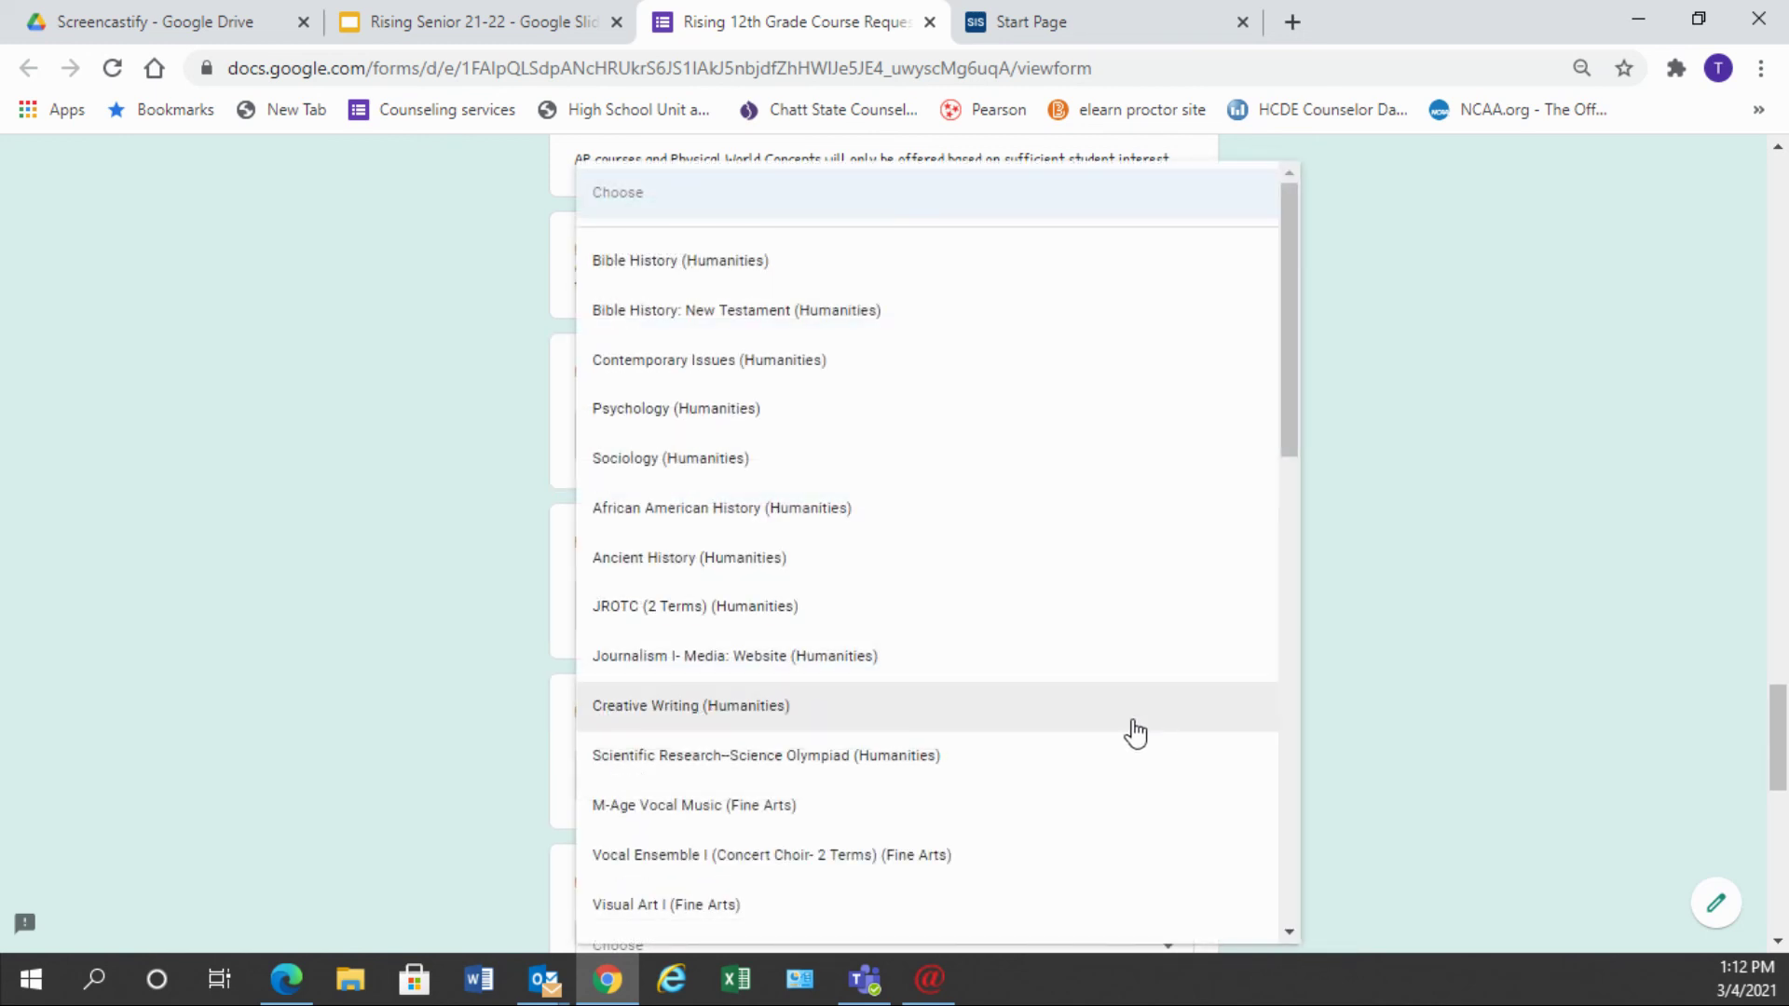
scroll(1135, 733, "down", 1)
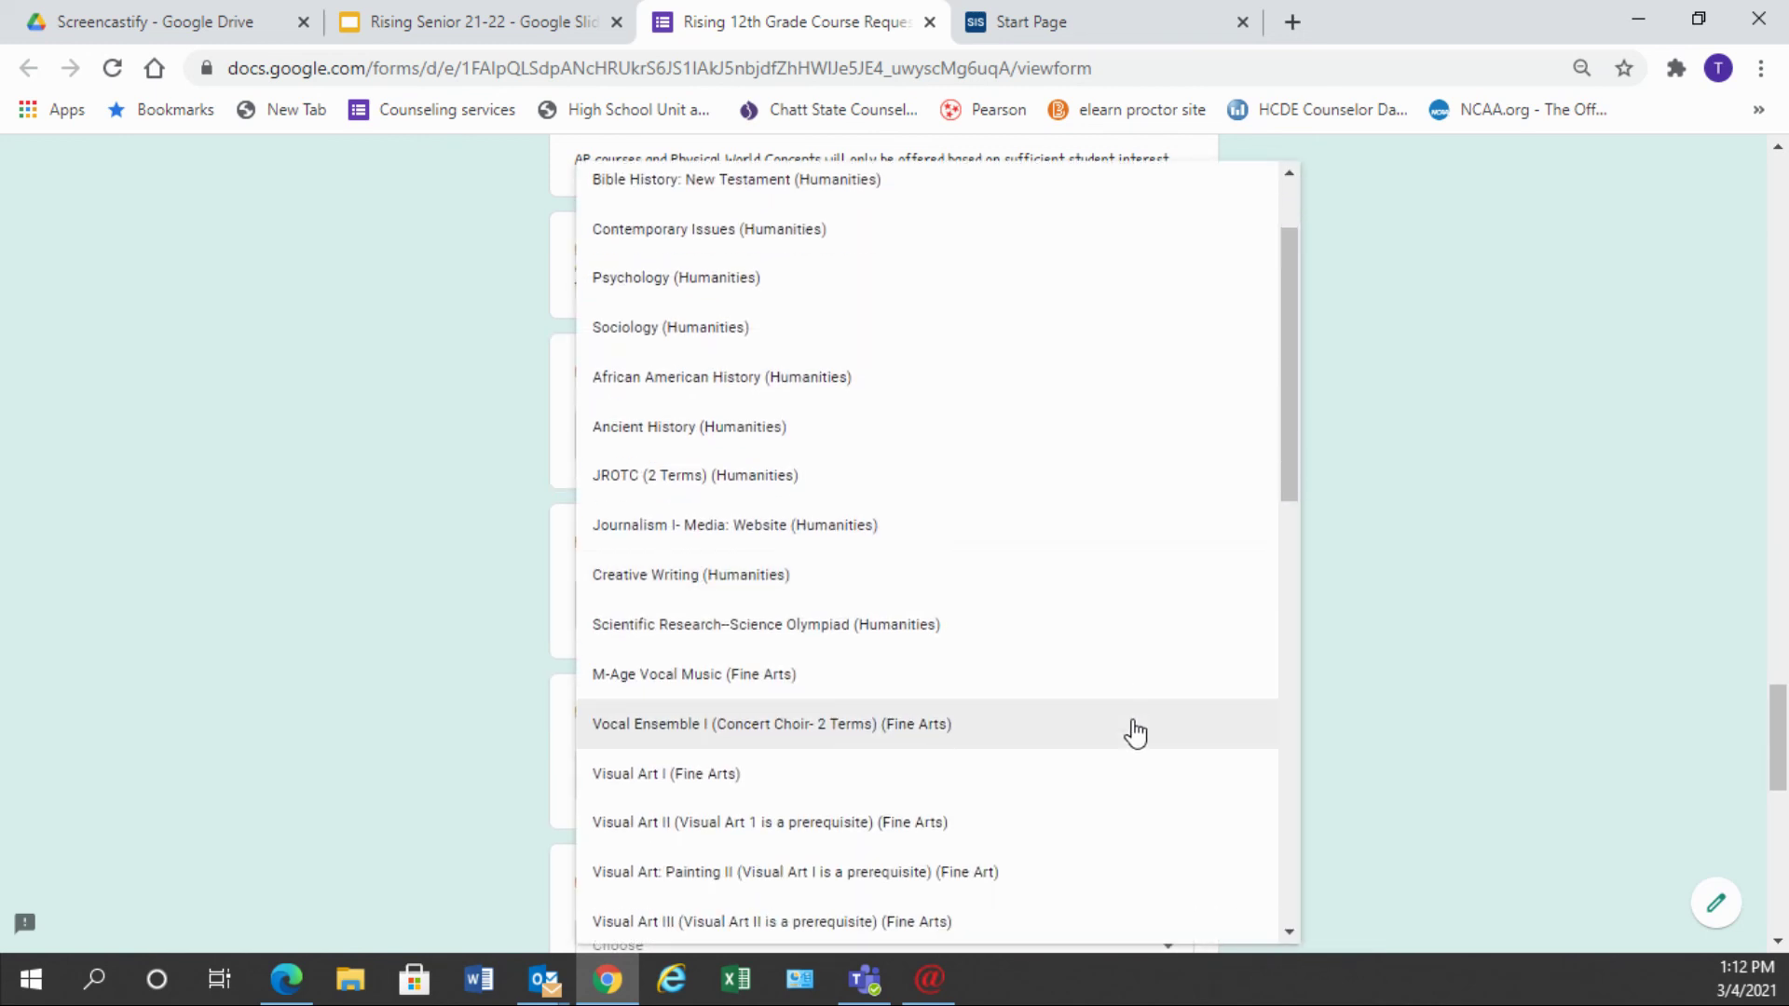
scroll(1135, 734, "down", 1)
left_click(911, 398)
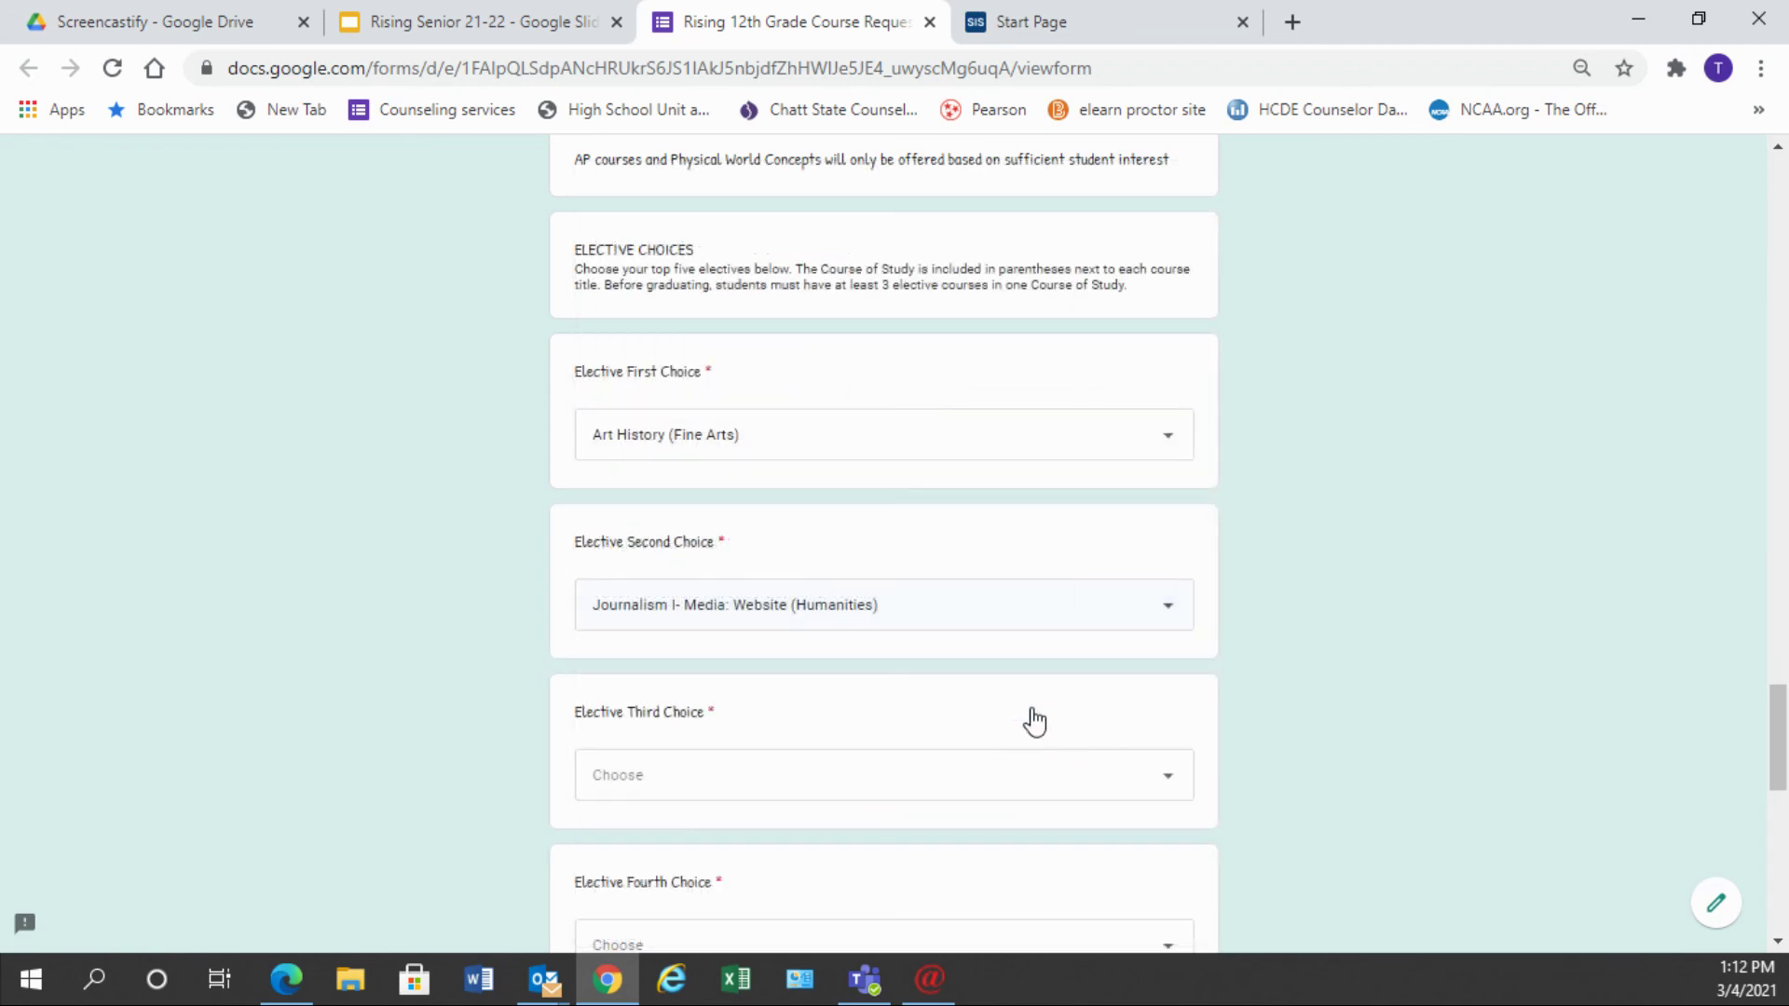
left_click(1169, 792)
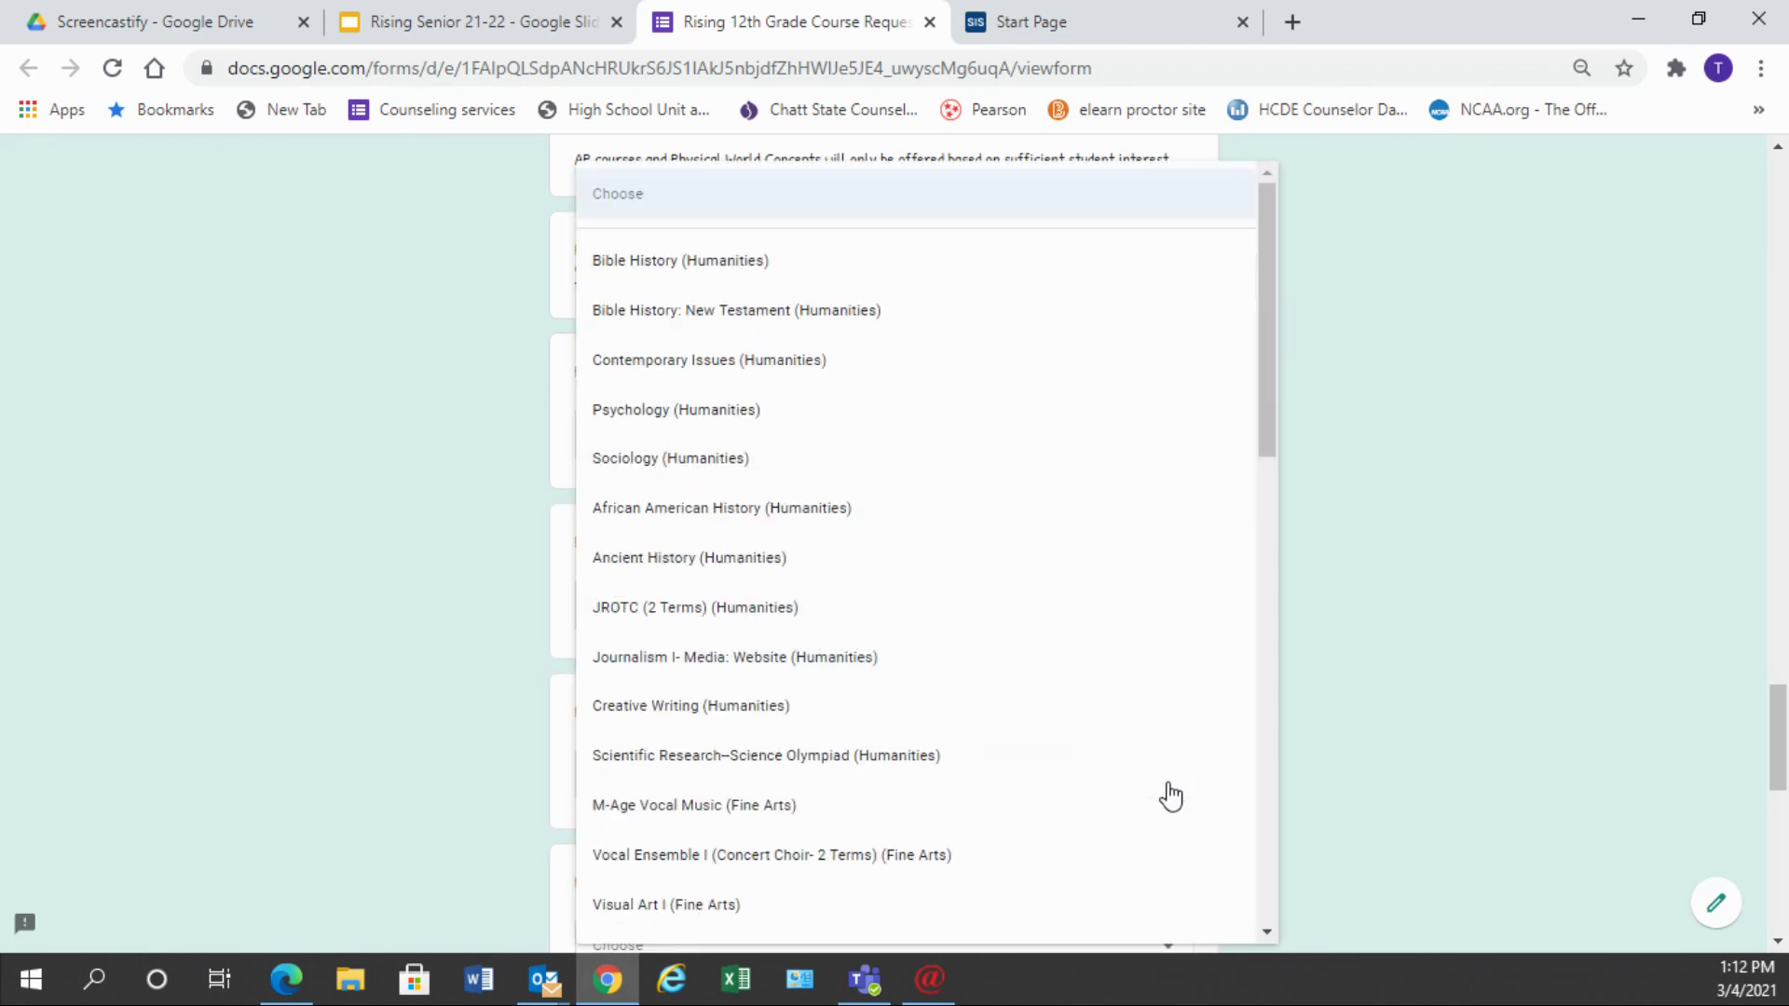
scroll(1170, 797, "down", 10)
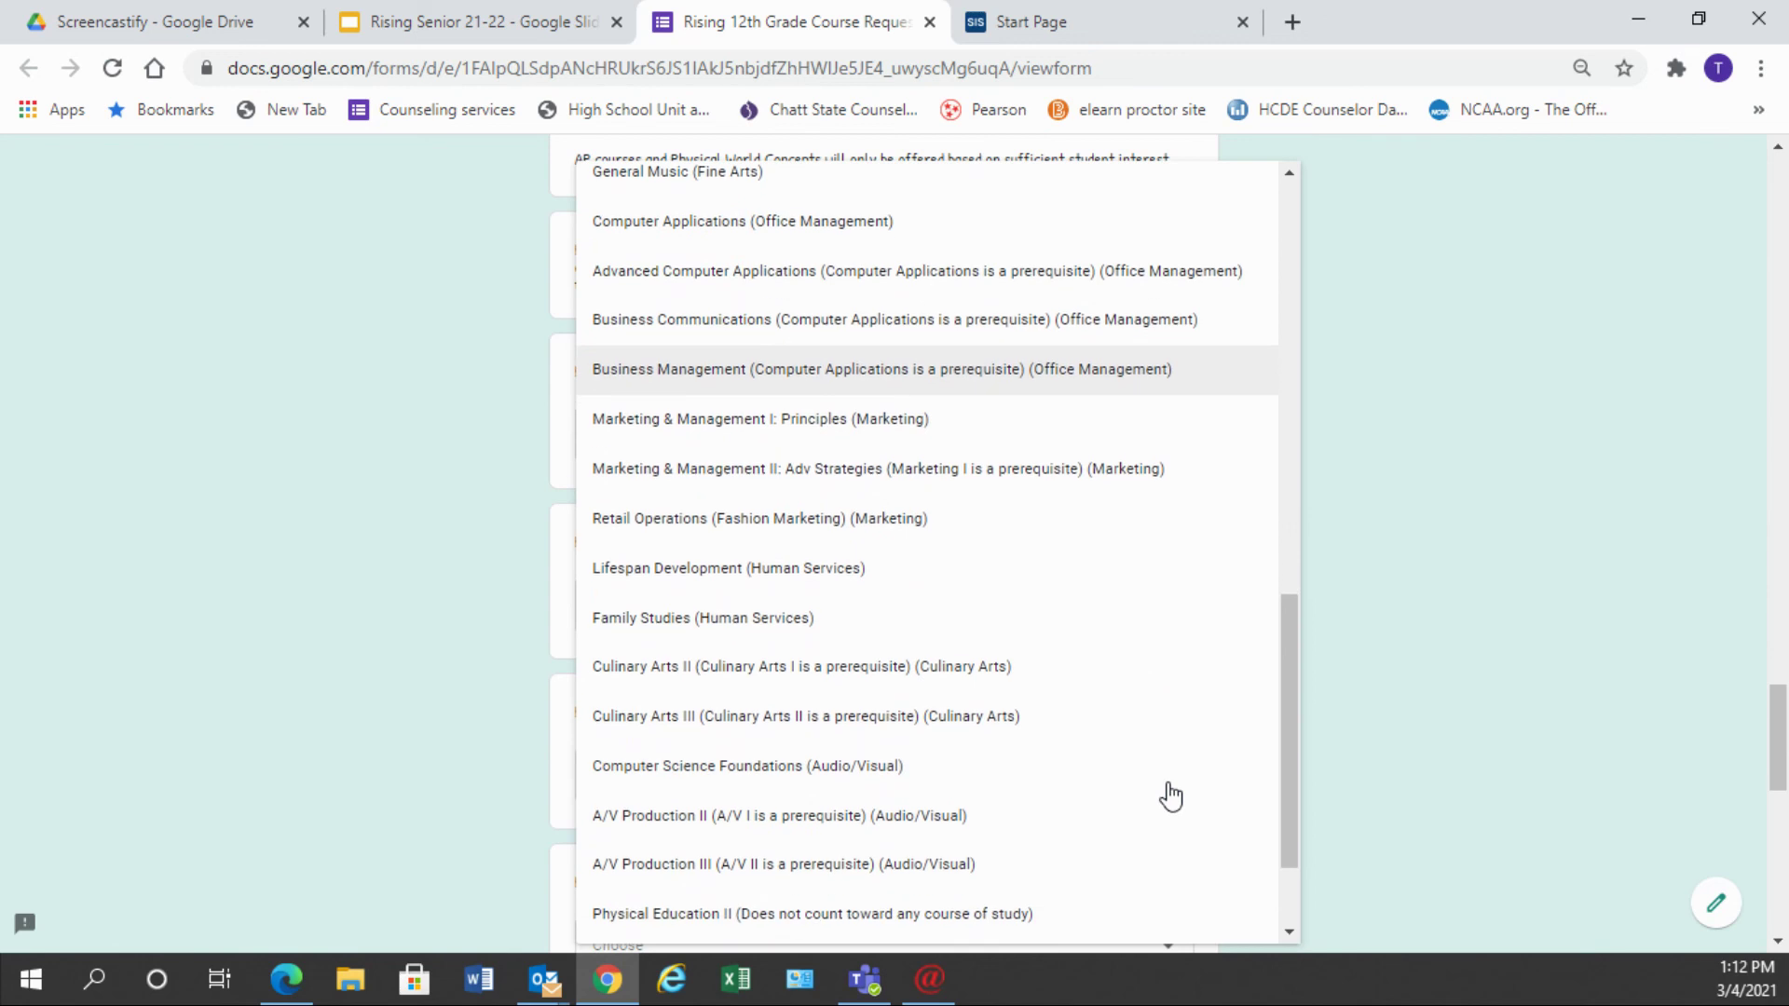
scroll(1170, 797, "down", 2)
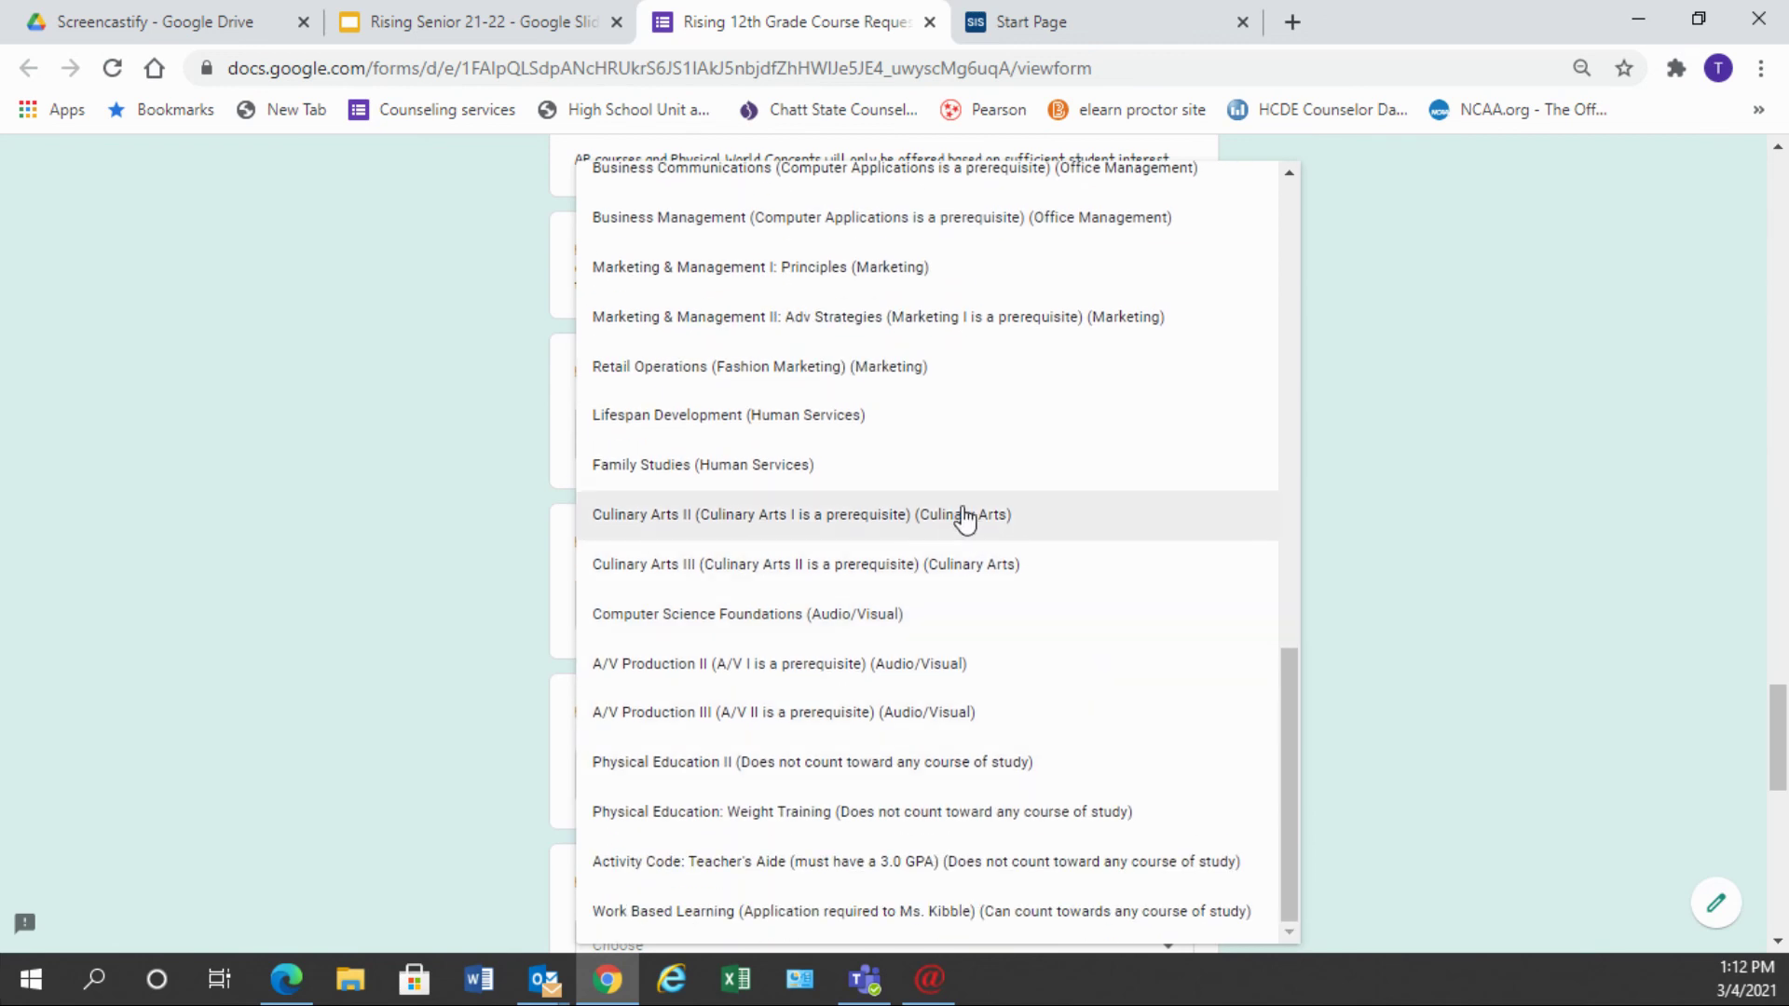
left_click(791, 470)
- Choose Bible History: New Testament as the fourth elective and Advanced Computer Applications as the fifth
scroll(1031, 782, "down", 5)
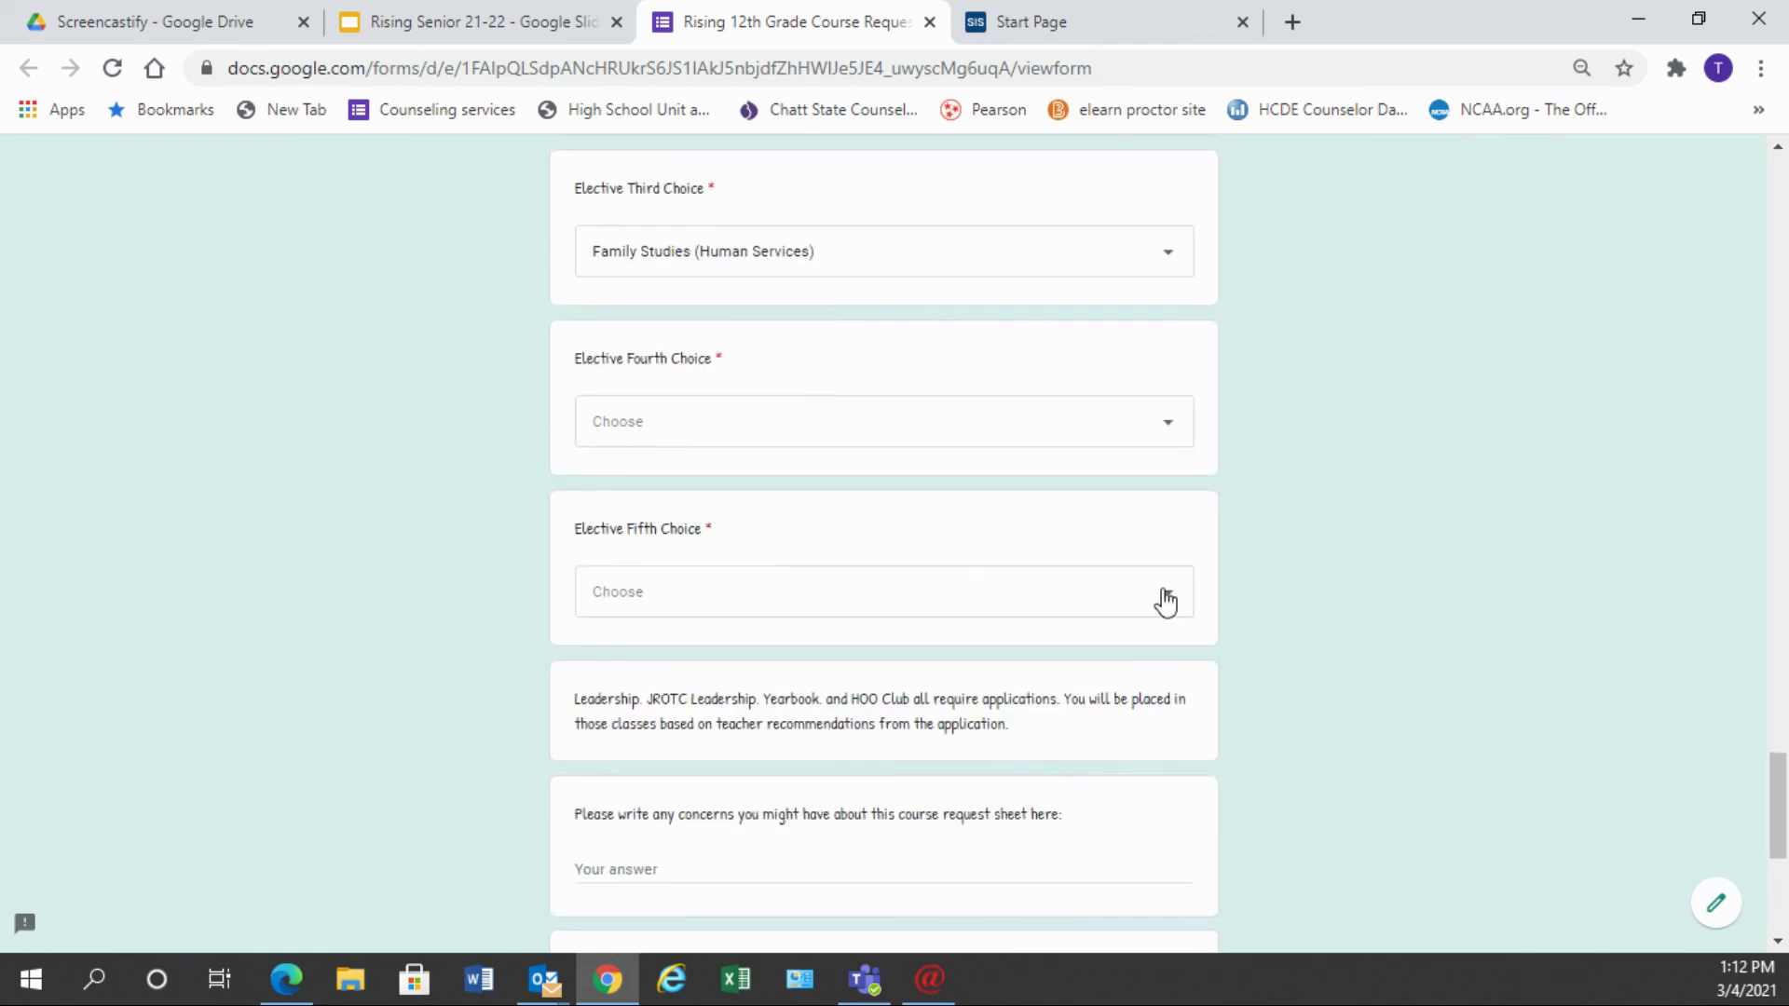
left_click(1177, 430)
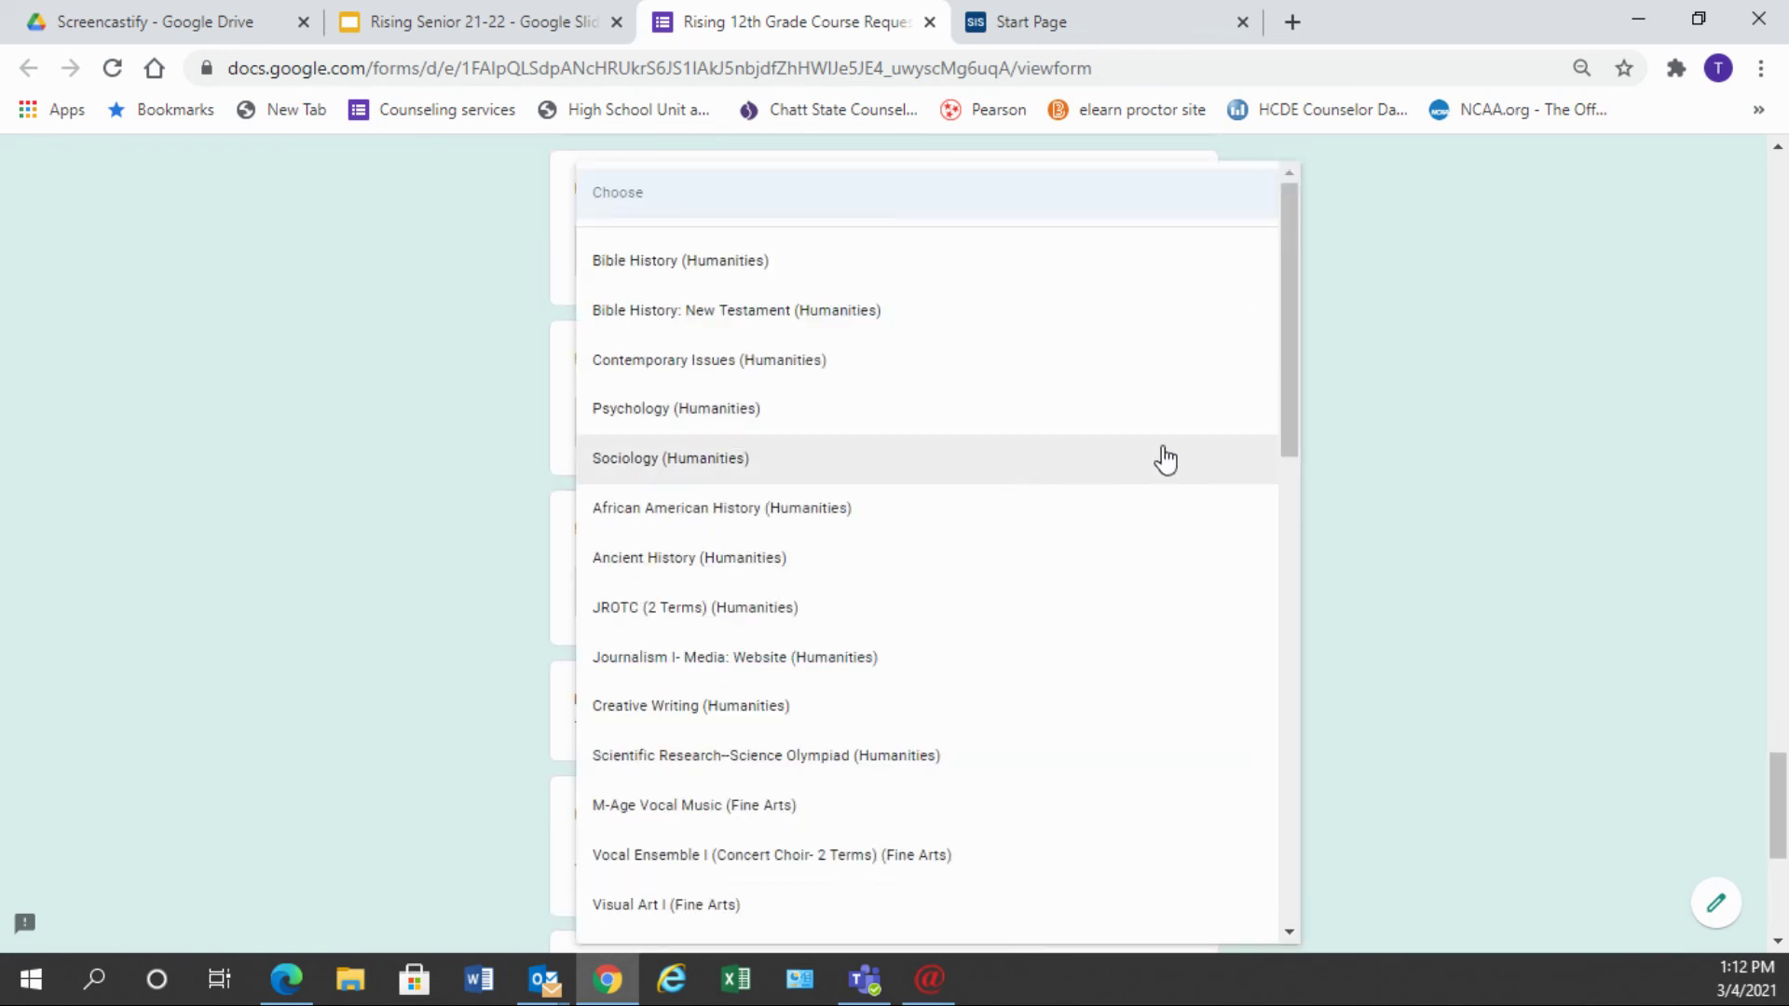
left_click(682, 312)
left_click(1159, 608)
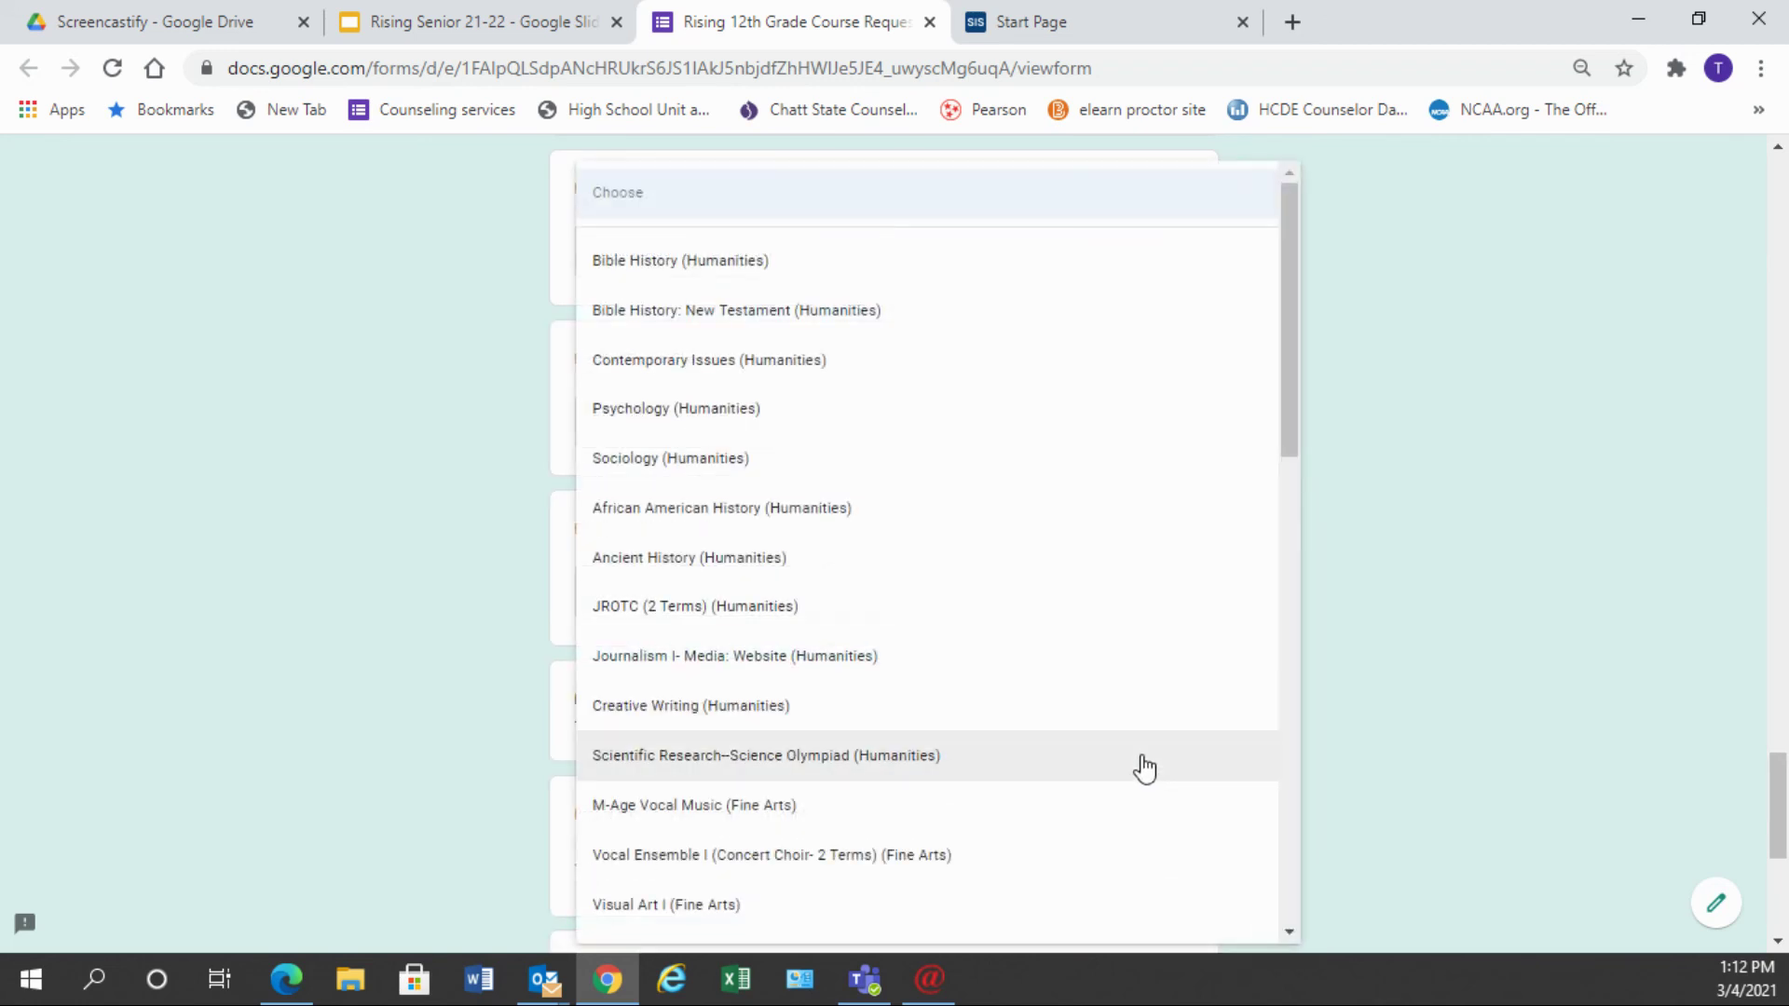
scroll(1137, 787, "down", 8)
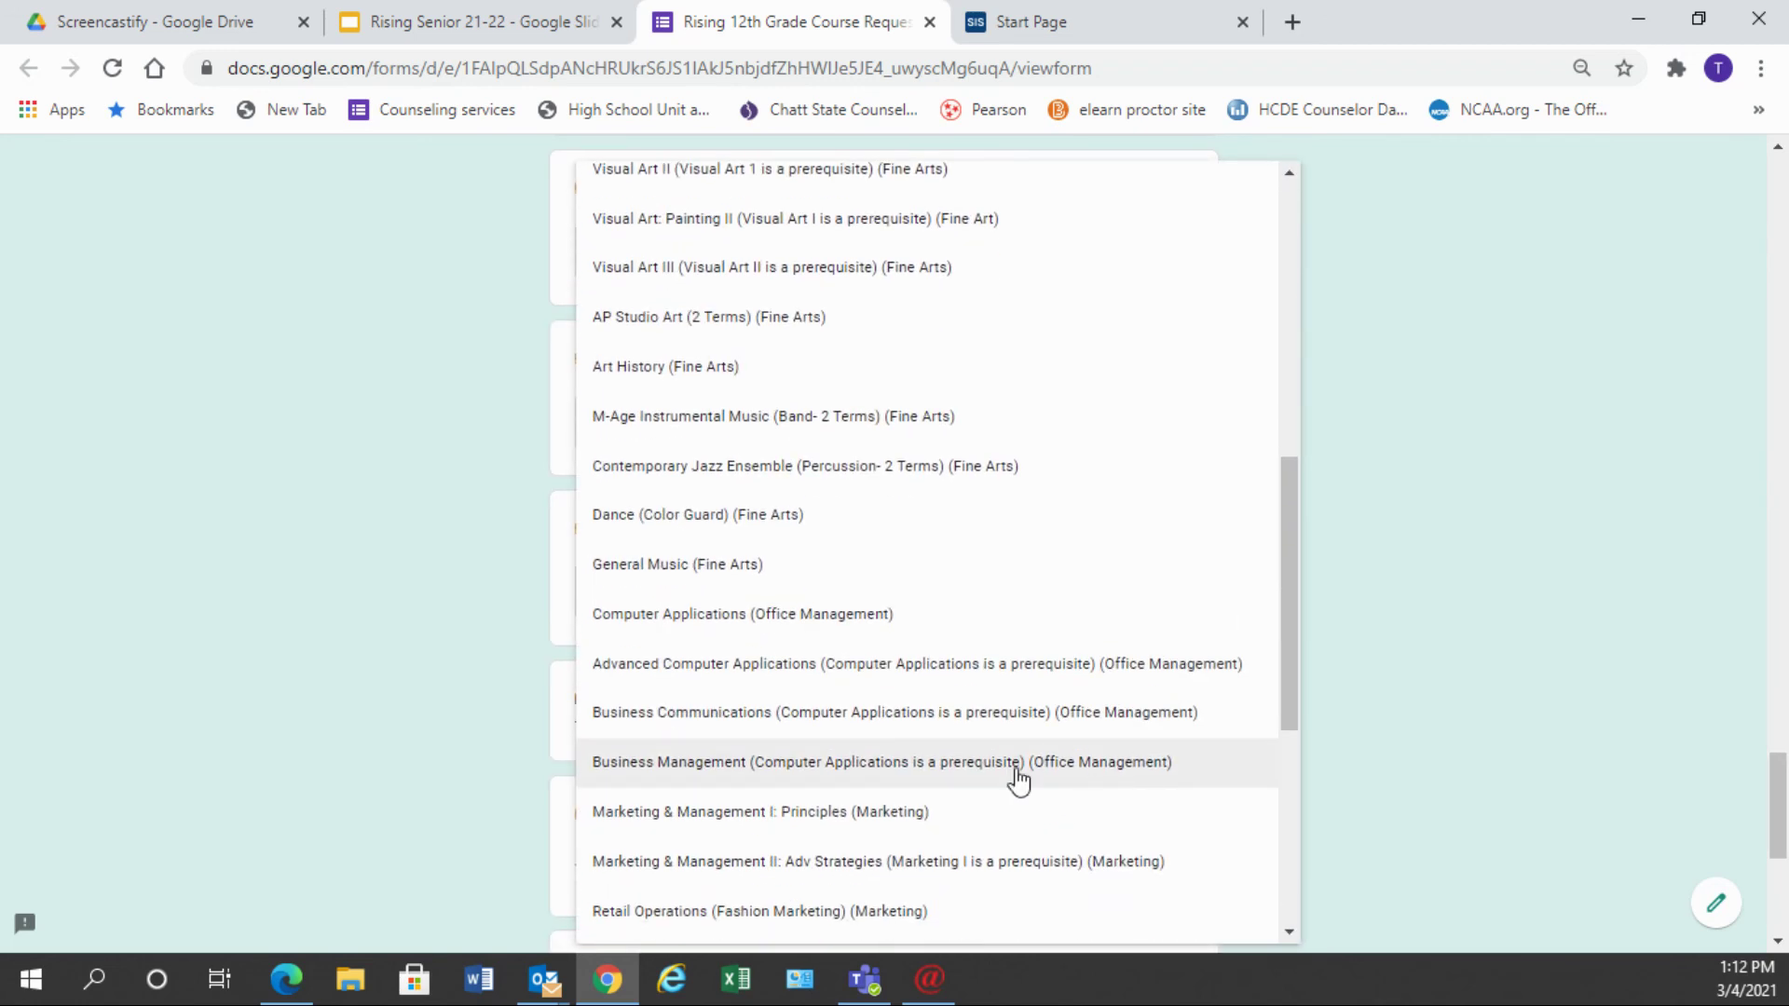
left_click(851, 665)
scroll(911, 810, "down", 3)
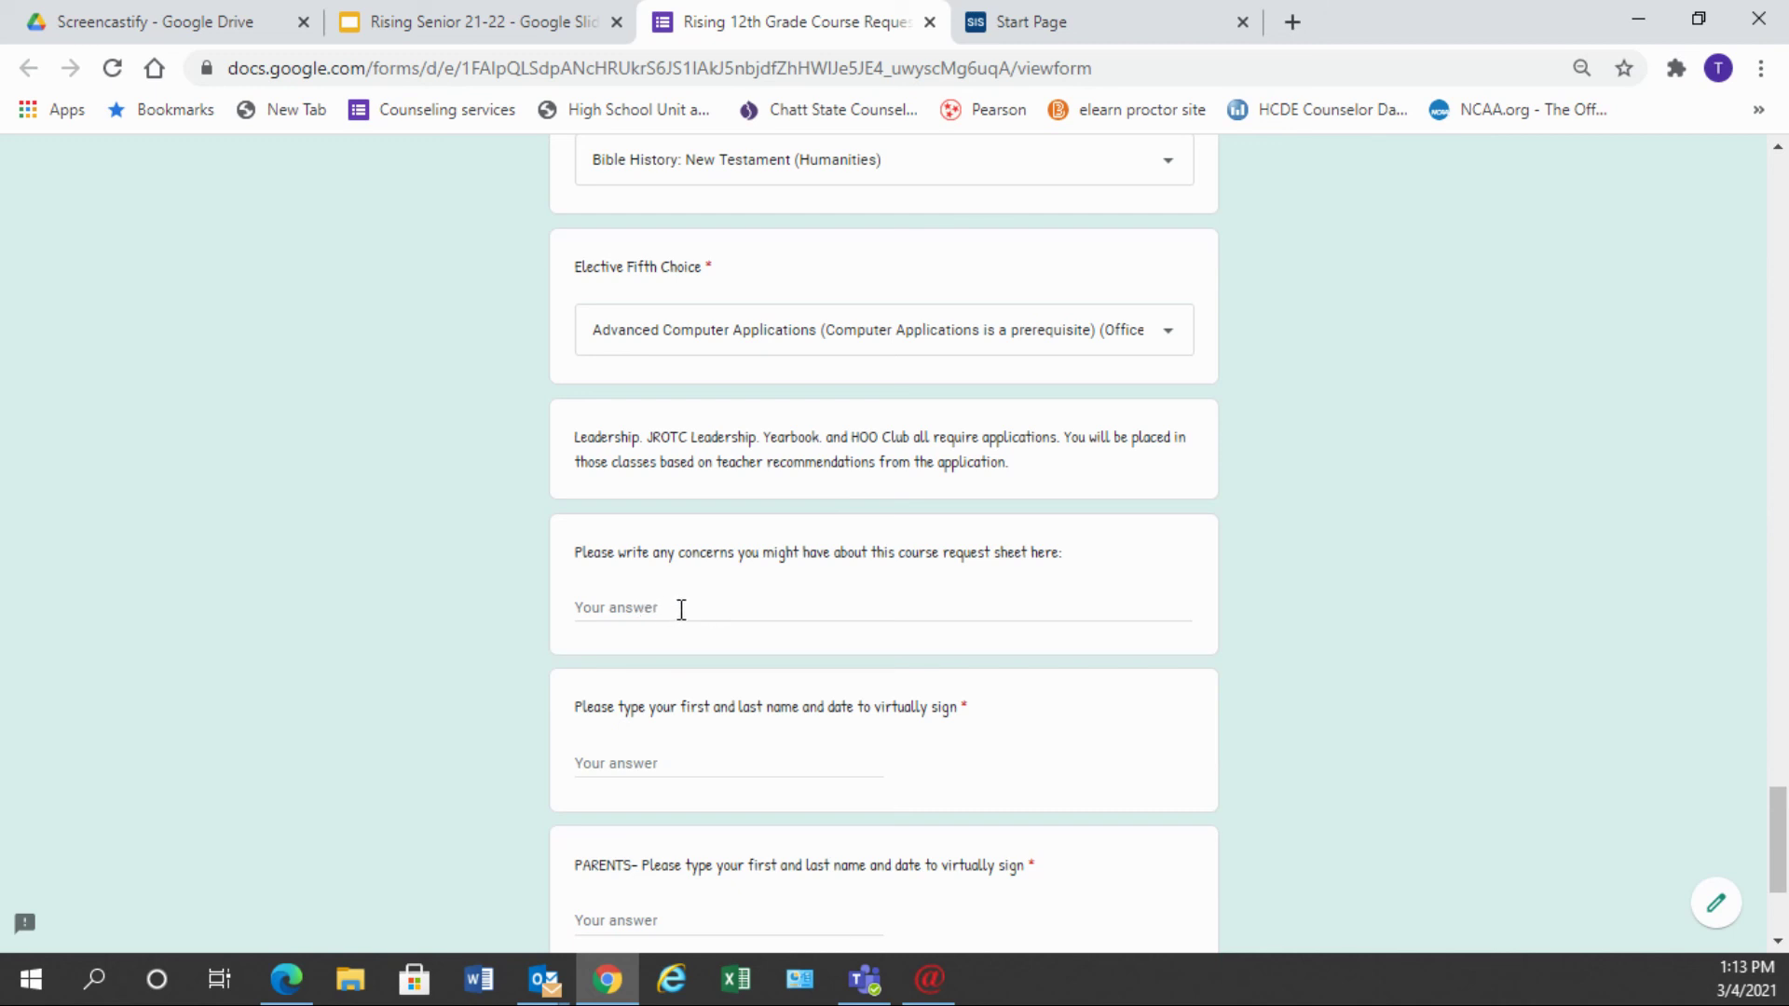
- Scroll down past the electives to the signature fields and Submit button
scroll(681, 610, "down", 3)
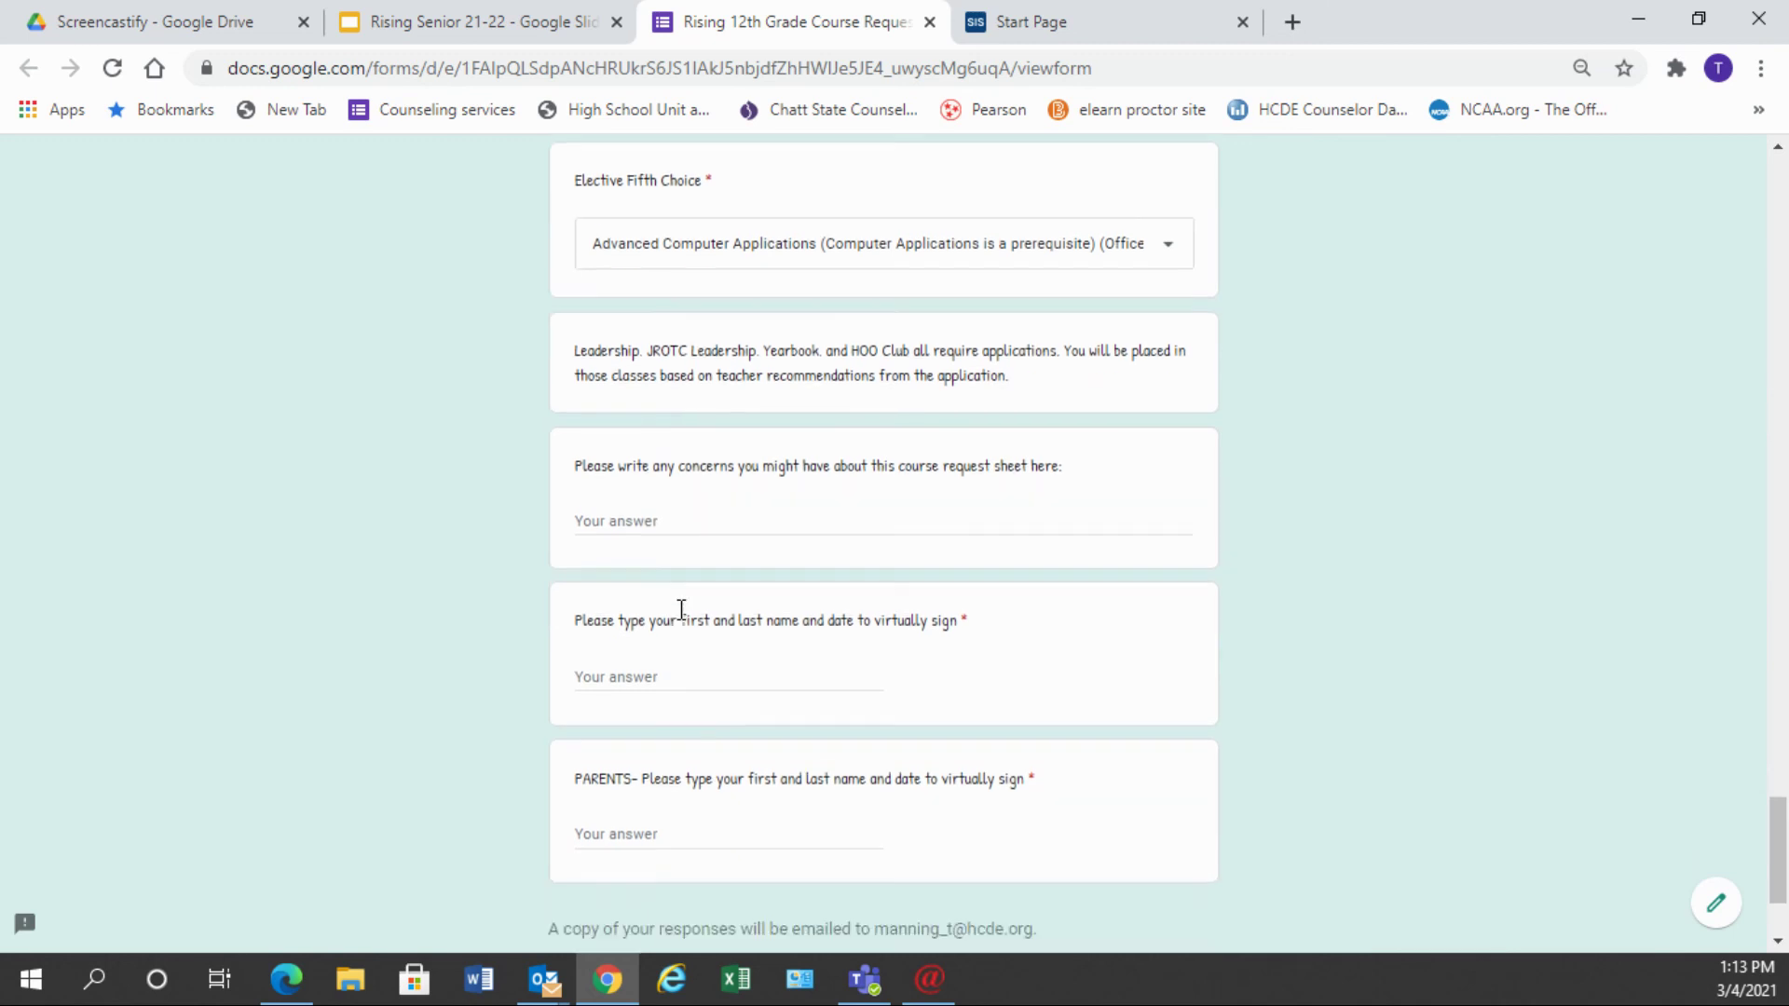